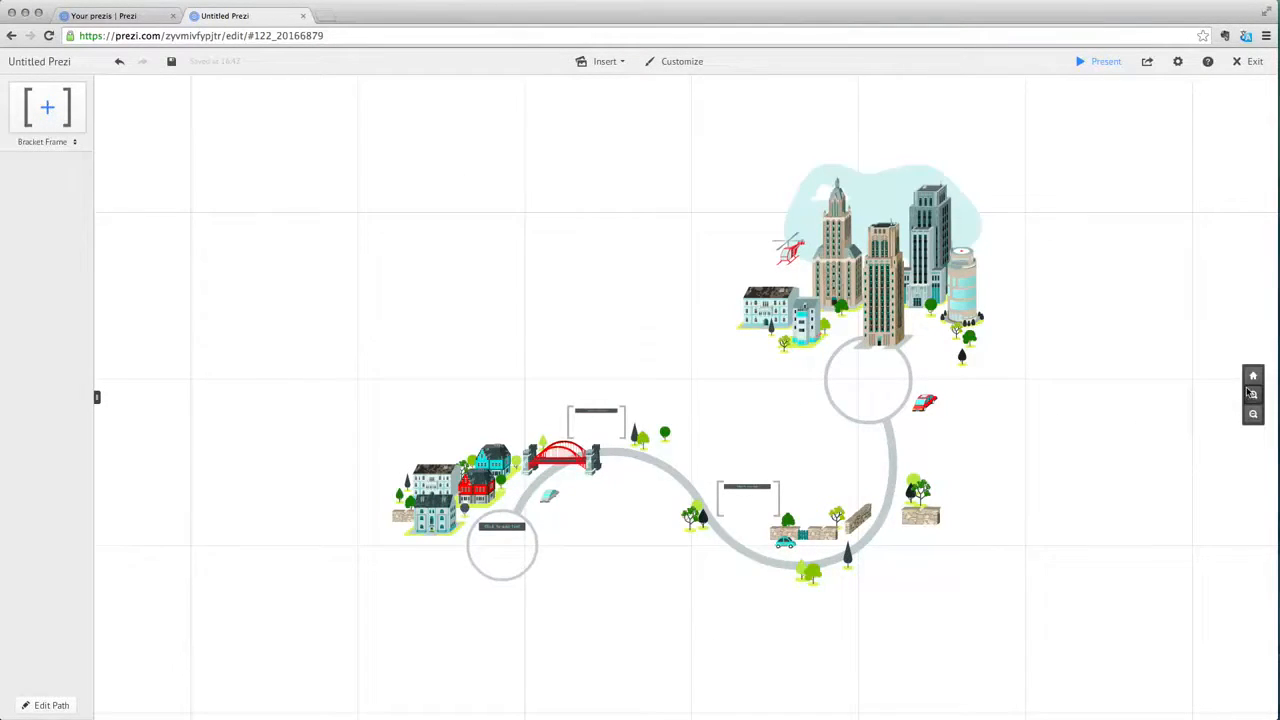
- Add a two-line title "Ideas Over Coffee / Our Journey" on the empty canvas above the small town and shift it slightly up and left
click(1251, 393)
click(1252, 414)
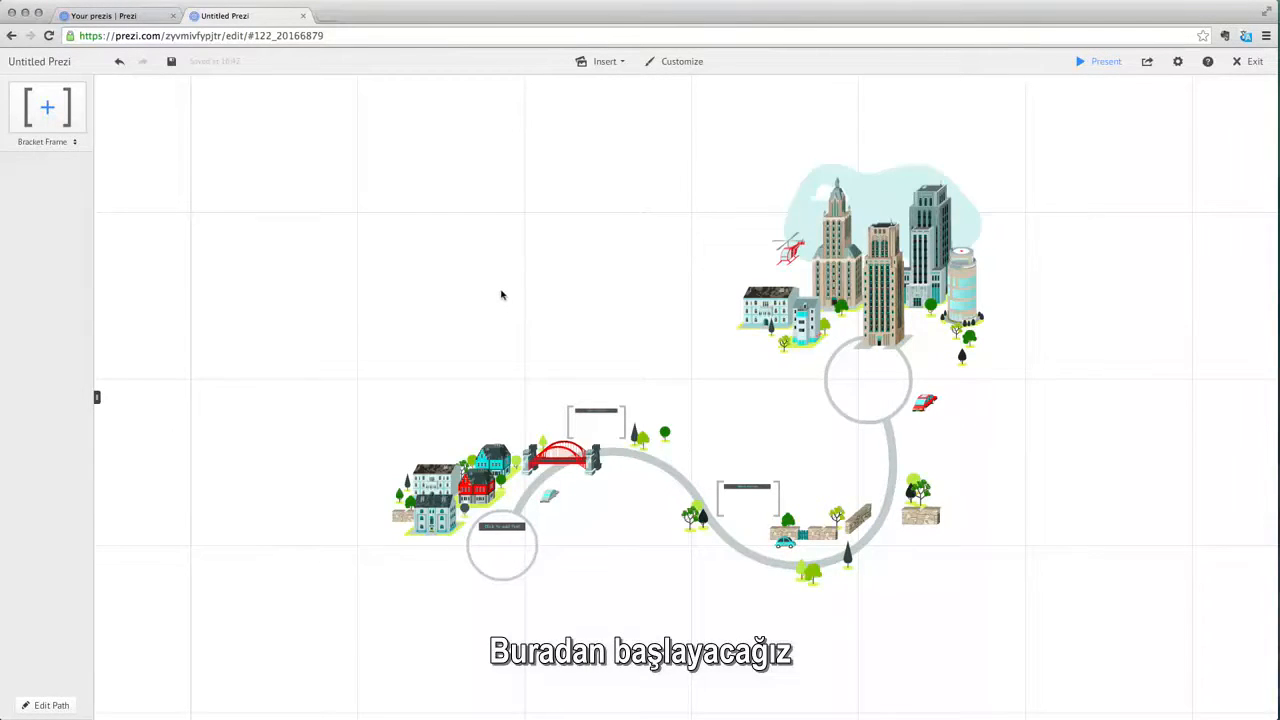
scroll(502, 295, up, 2)
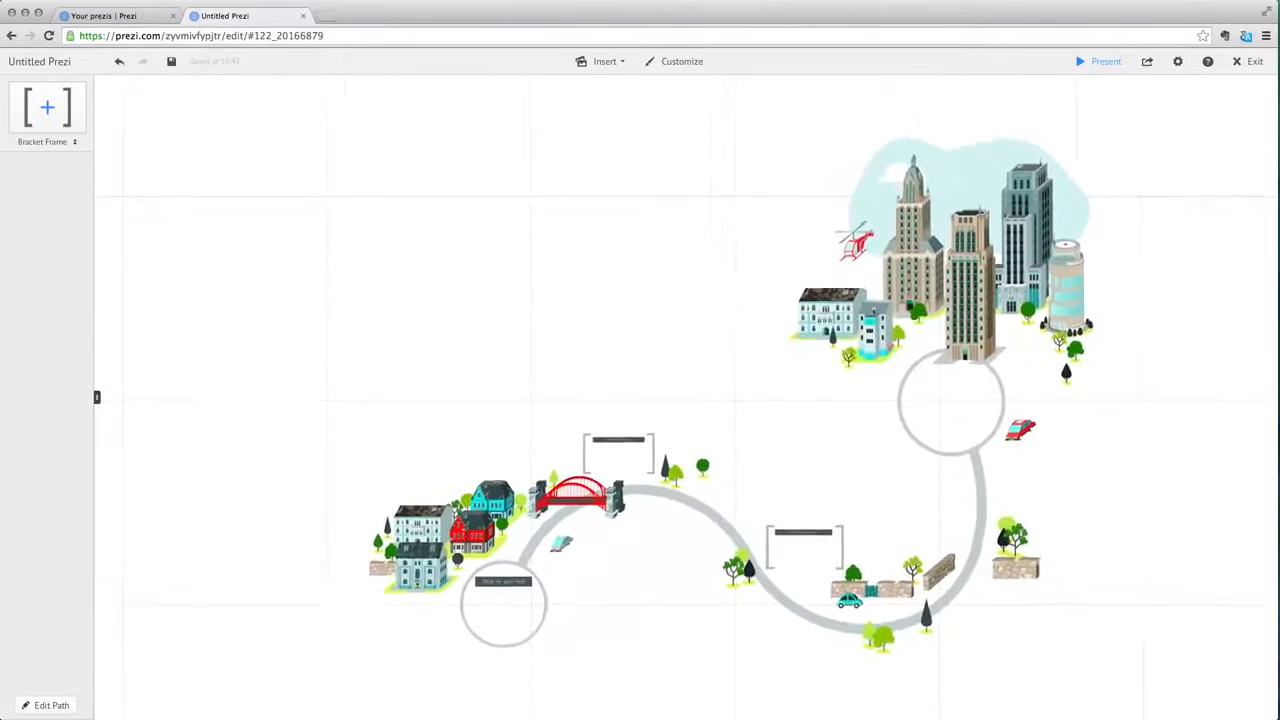
scroll(500, 290, up, 1)
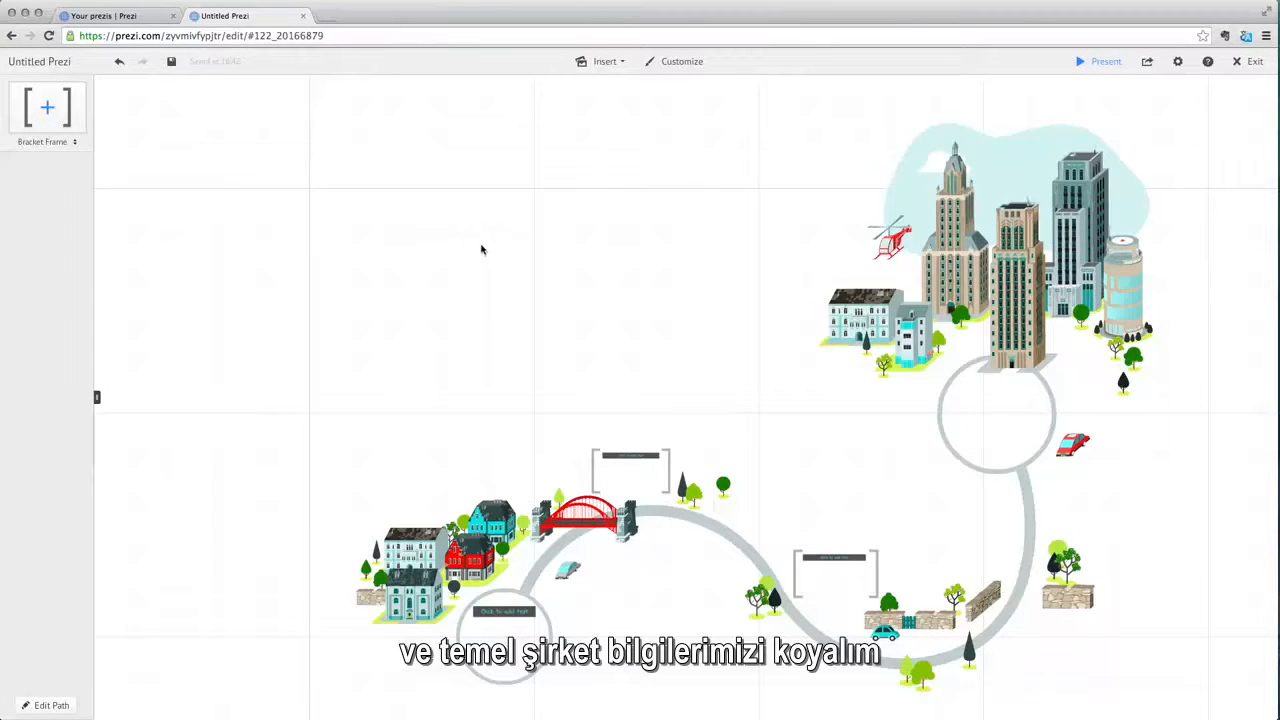
click(480, 250)
text(Ideas Over Coffee)
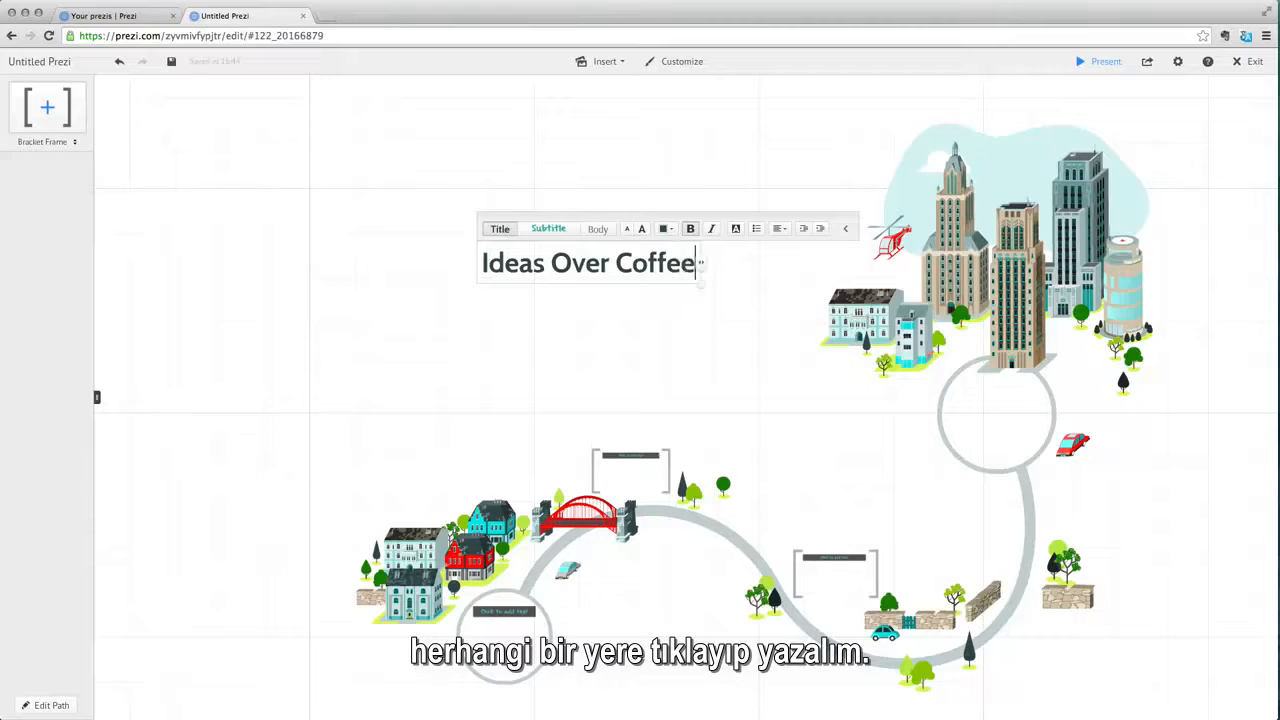
key(Return)
text(Our Journey)
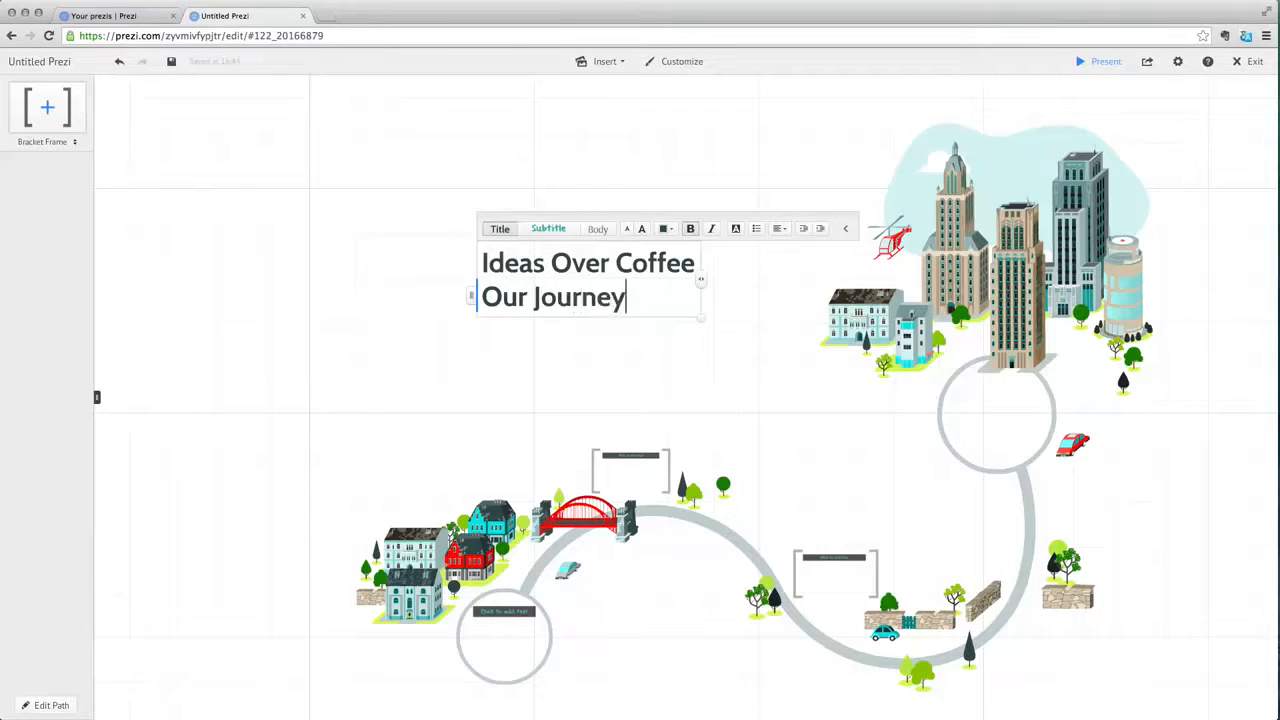
drag(497, 217, 438, 195)
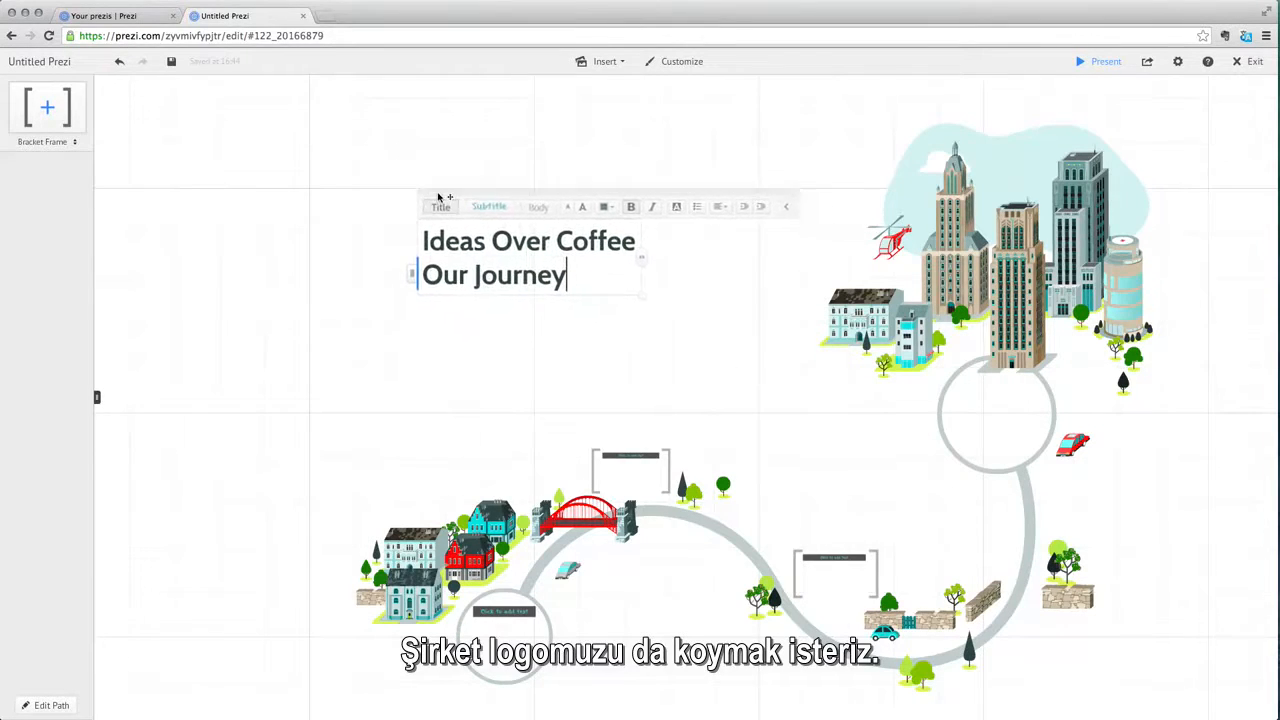
click(449, 172)
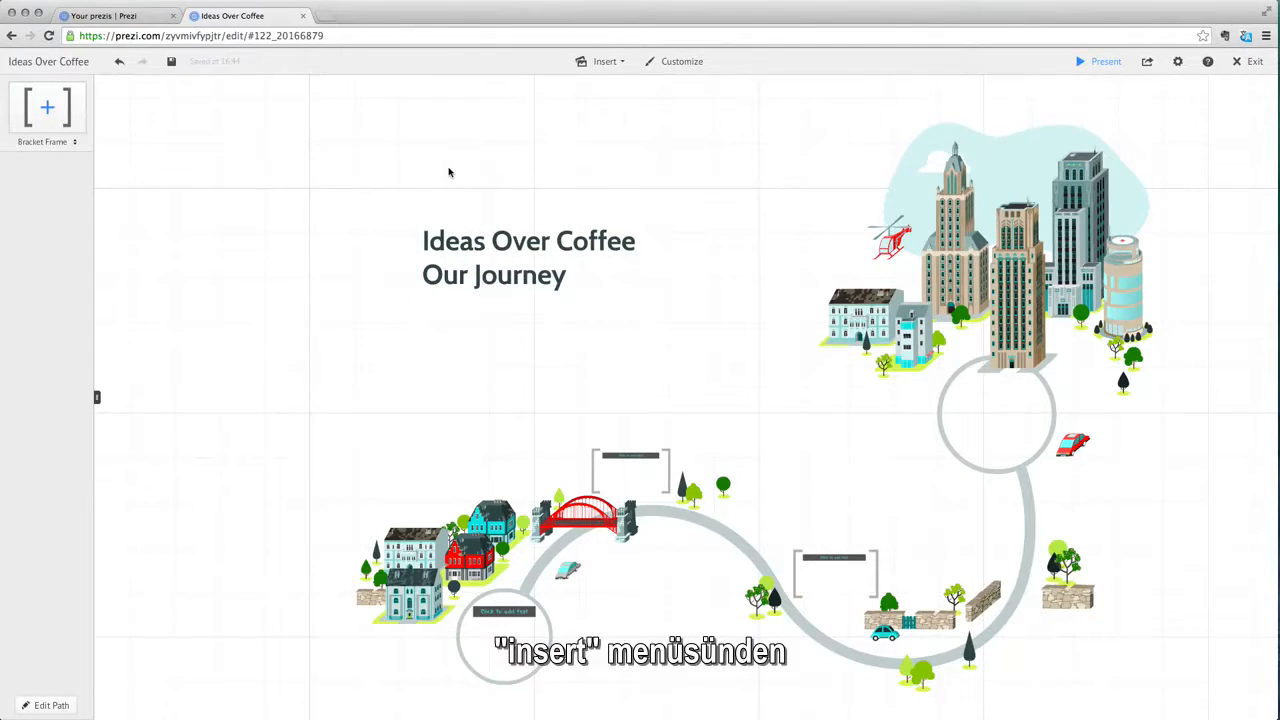
- Insert the image file company_logo.png from the myfirstprezi folder into the canvas
click(598, 61)
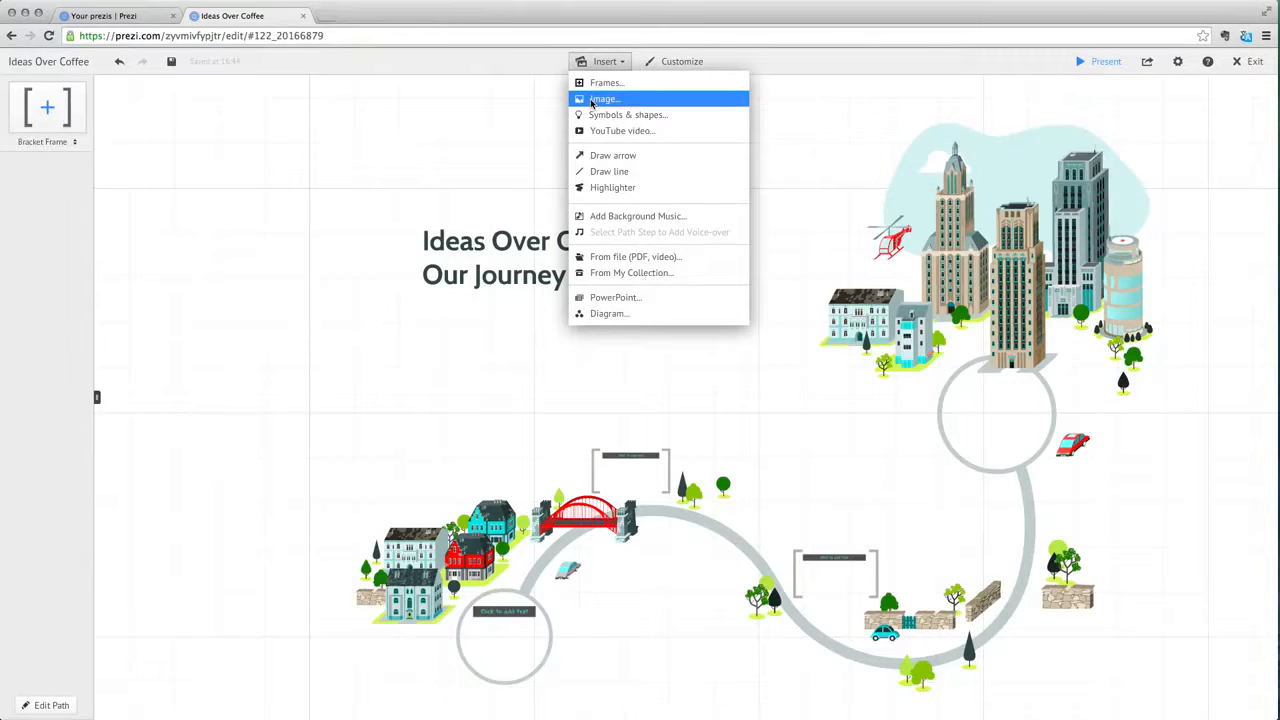
click(600, 99)
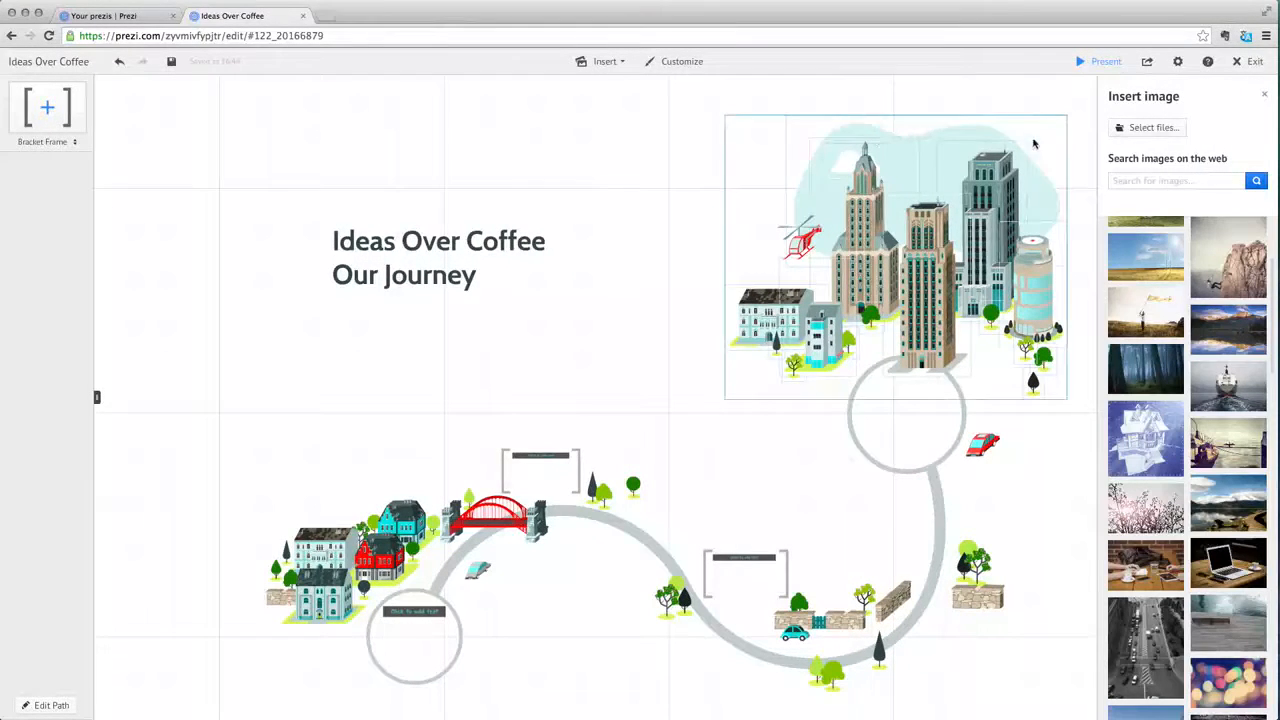
click(1117, 129)
click(935, 238)
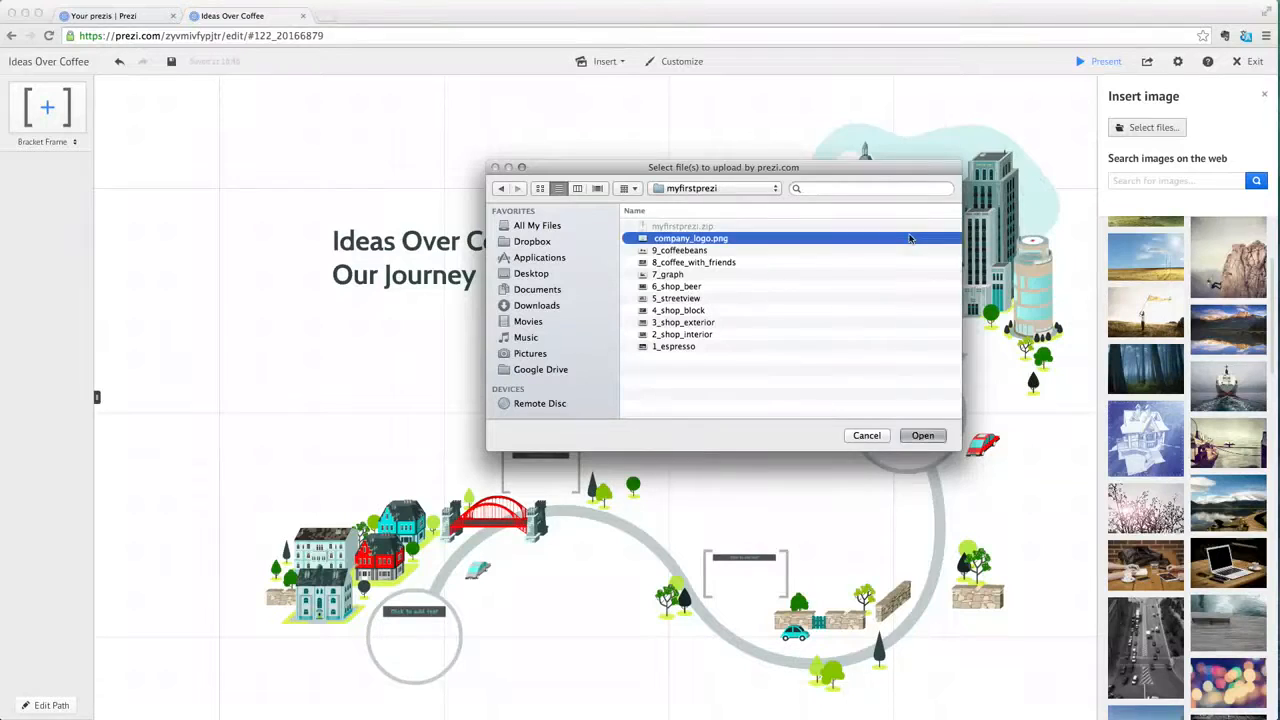
click(909, 437)
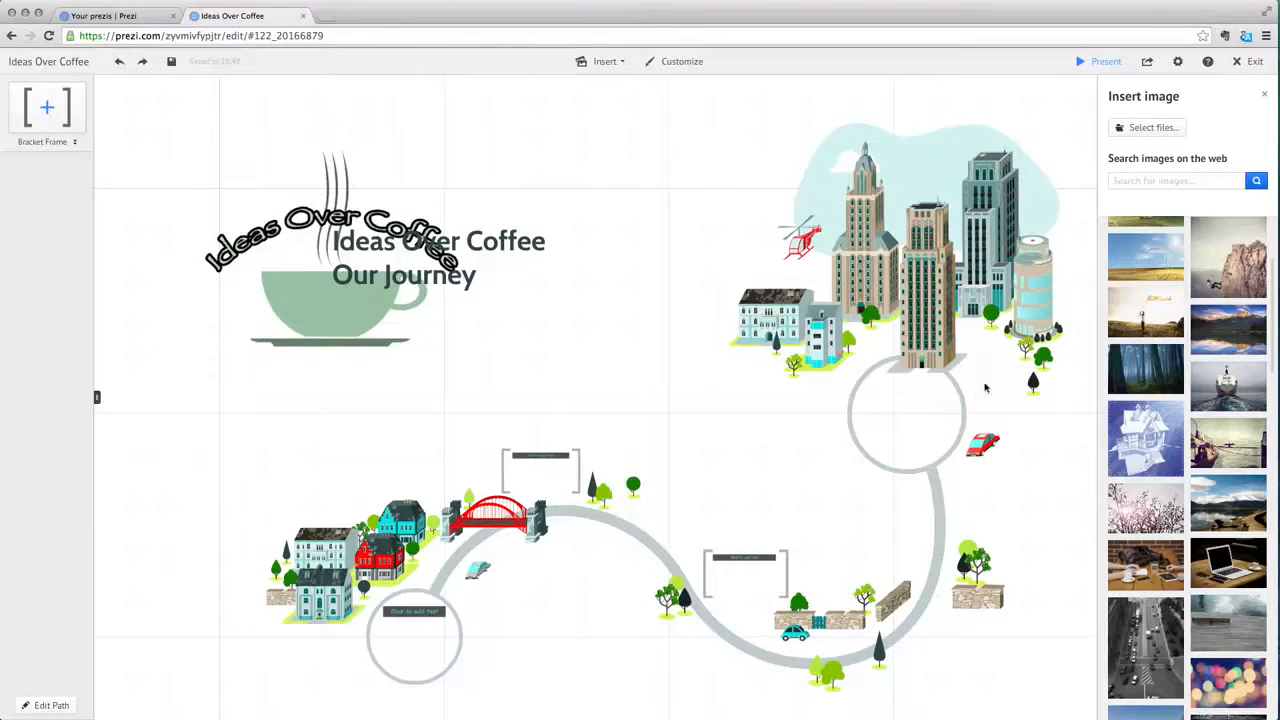
click(1264, 96)
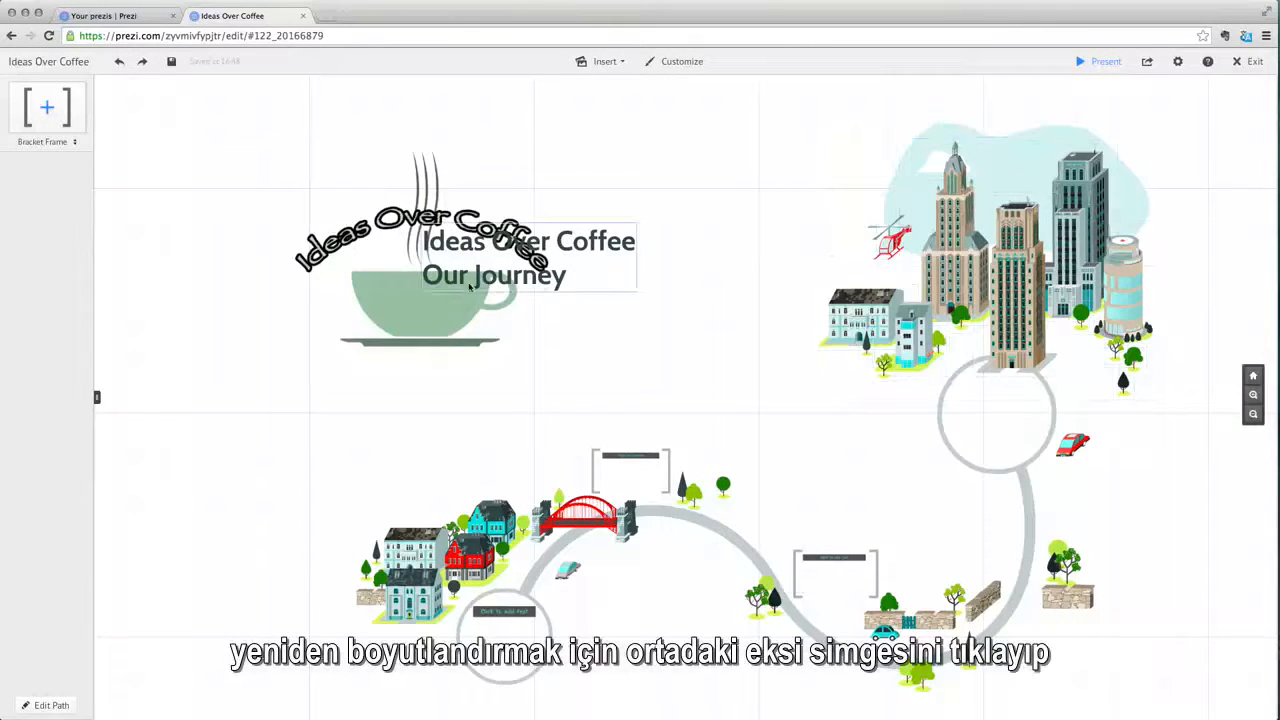
- Shrink the company logo and move it to the left side of the title text
click(424, 280)
click(423, 273)
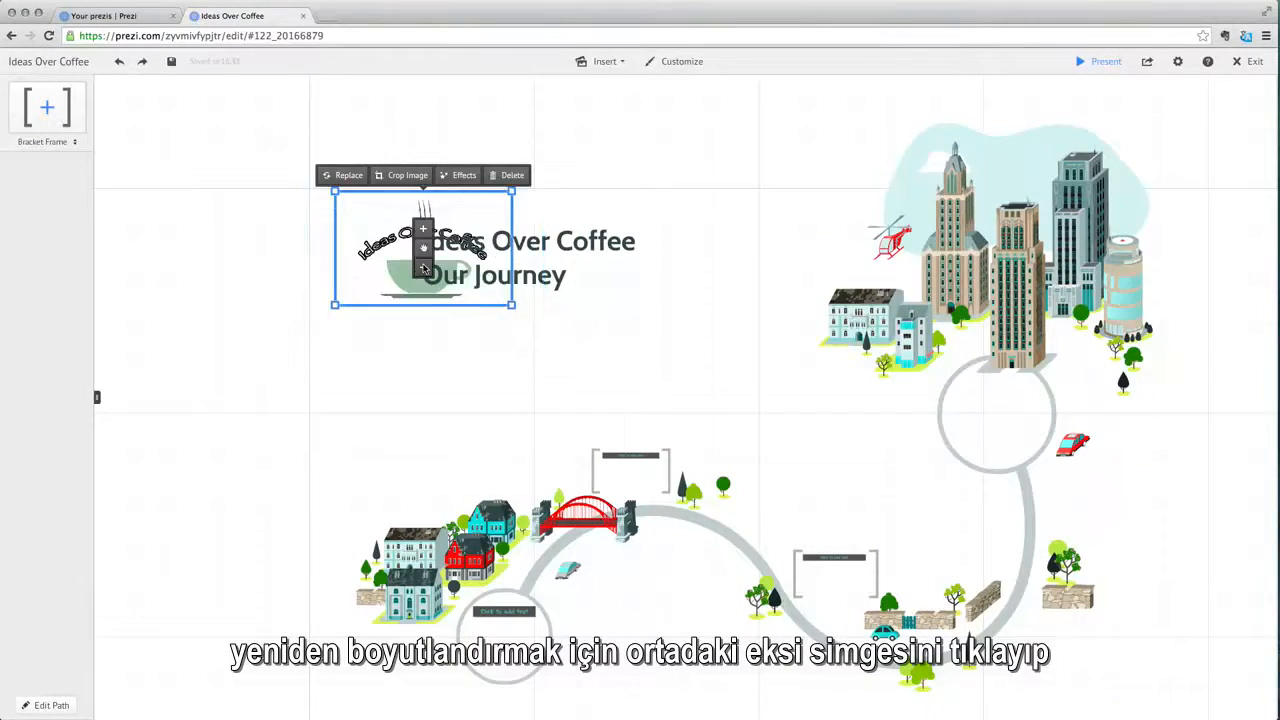
drag(423, 248, 356, 250)
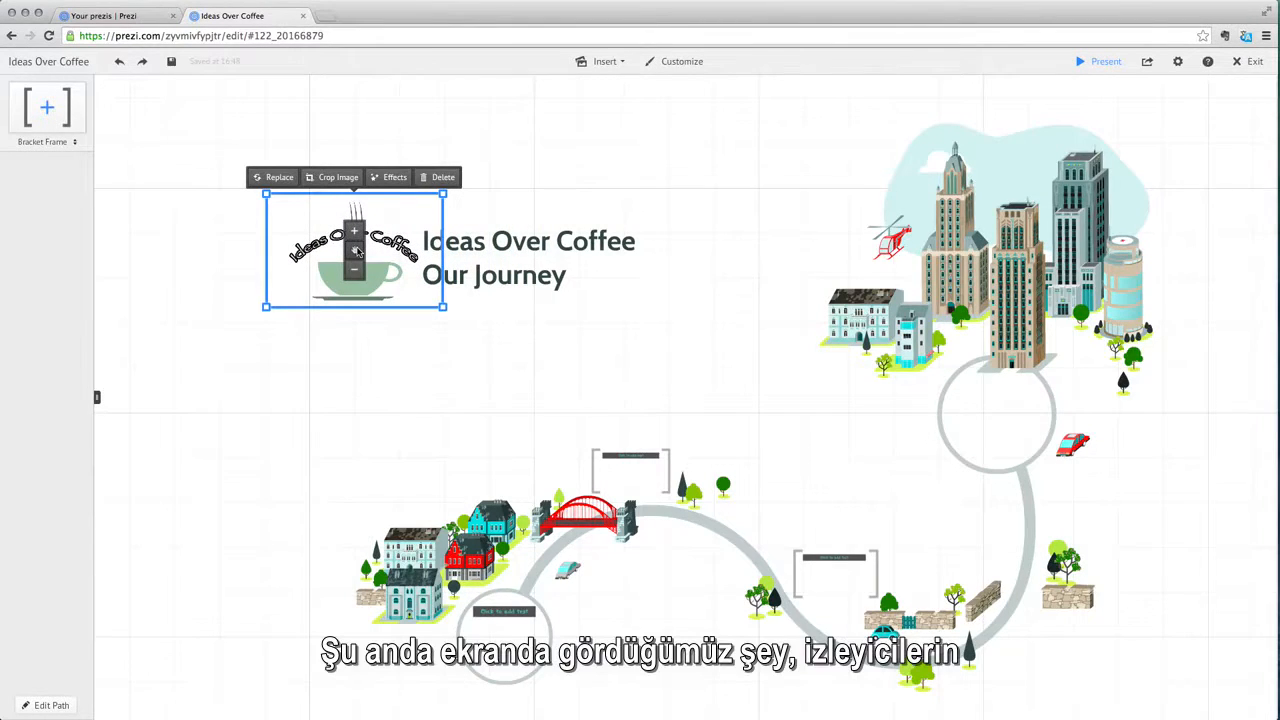
click(252, 251)
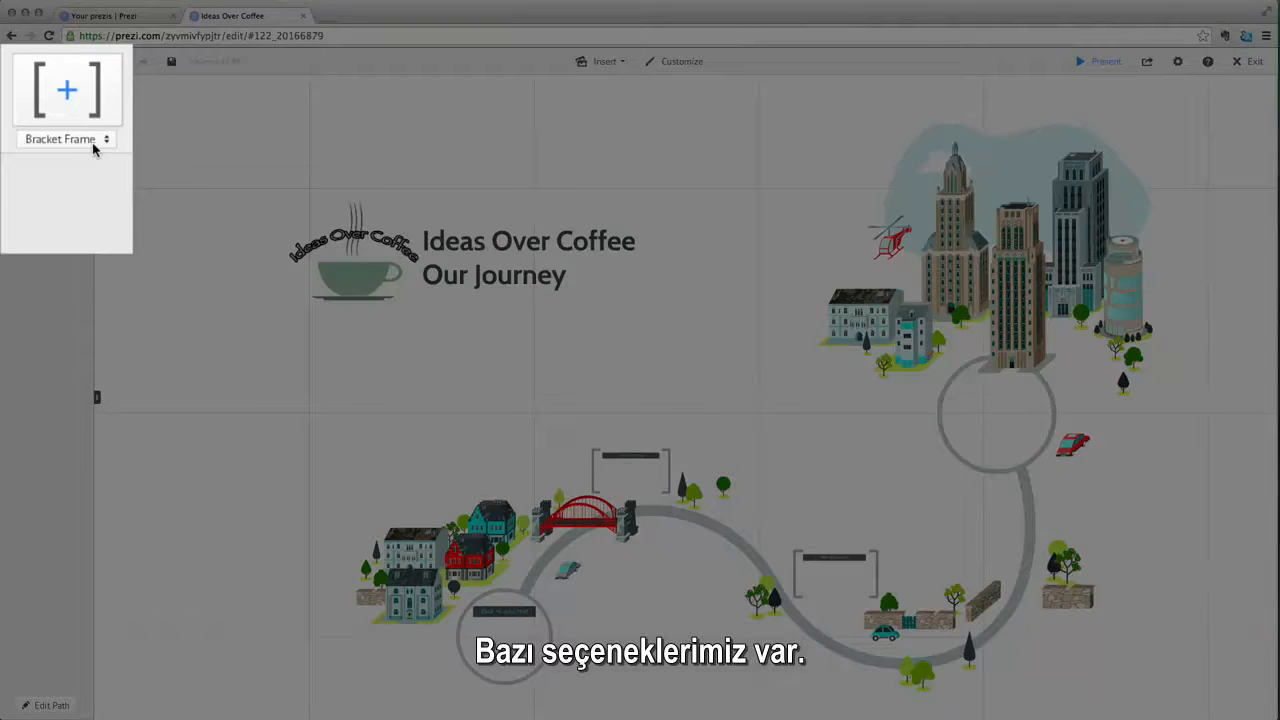
- Place a bracket frame around the logo and the title so they form the first path step
click(95, 140)
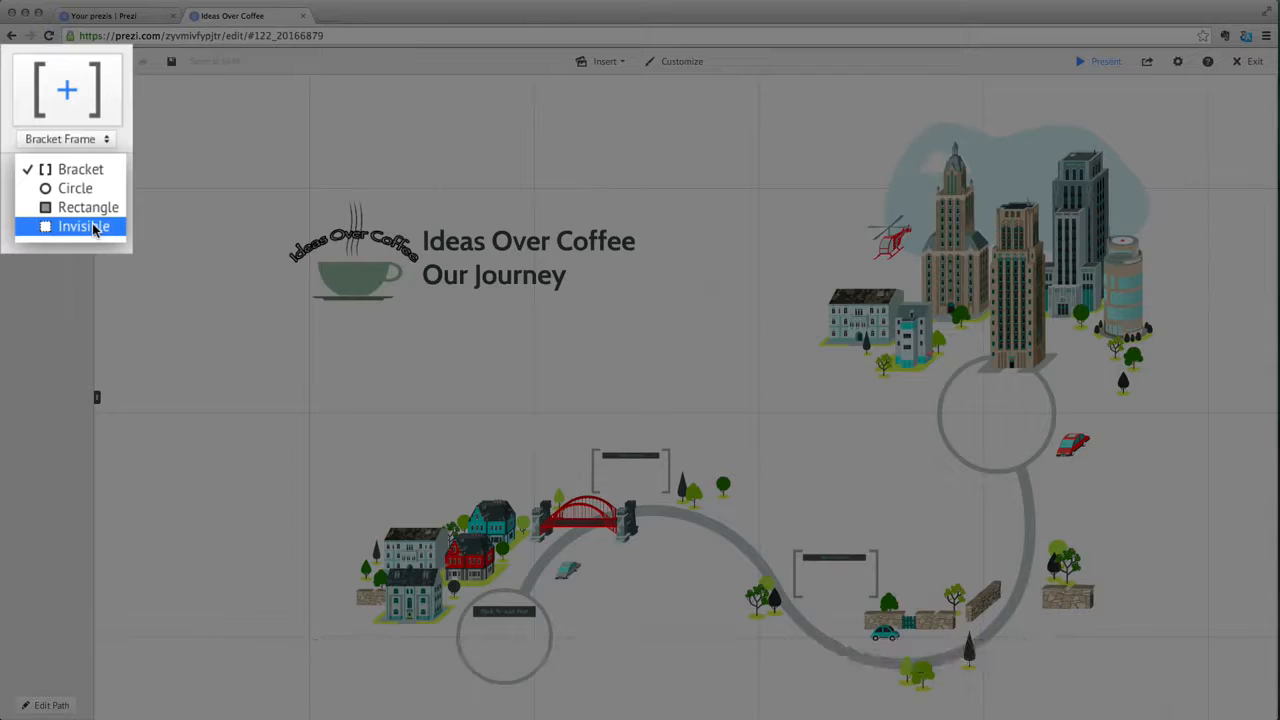
click(66, 168)
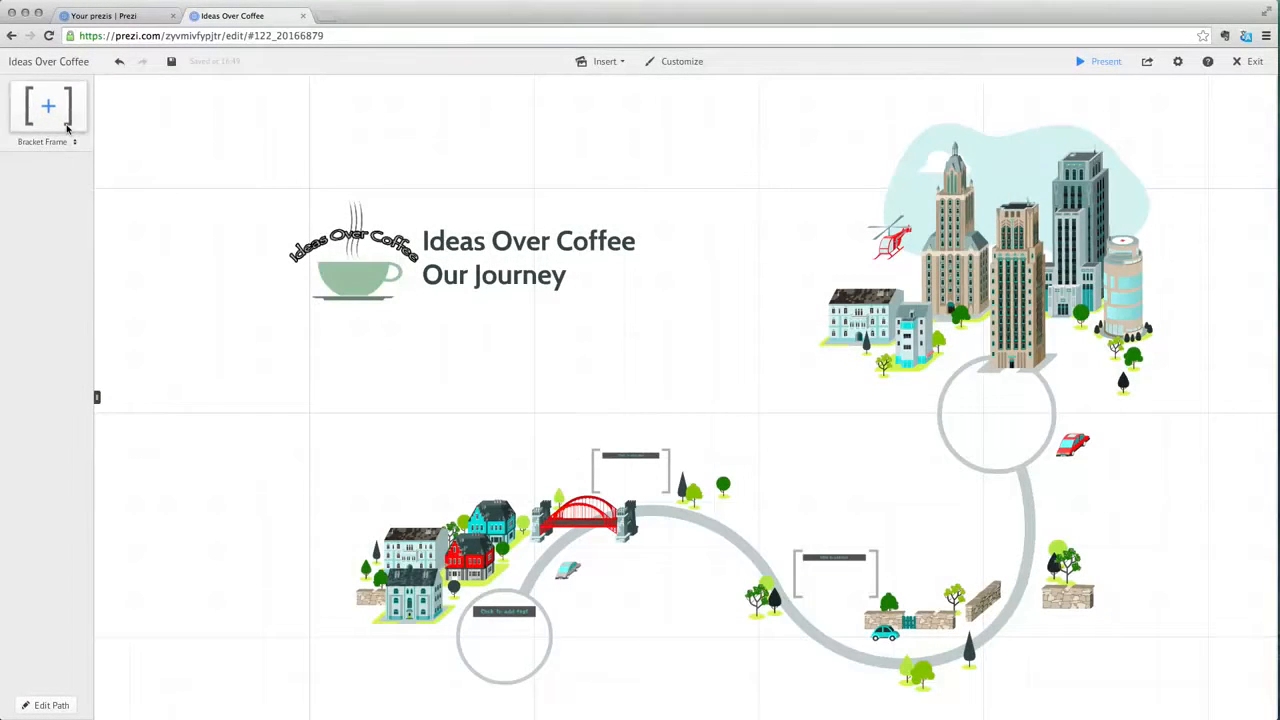
drag(60, 120, 640, 311)
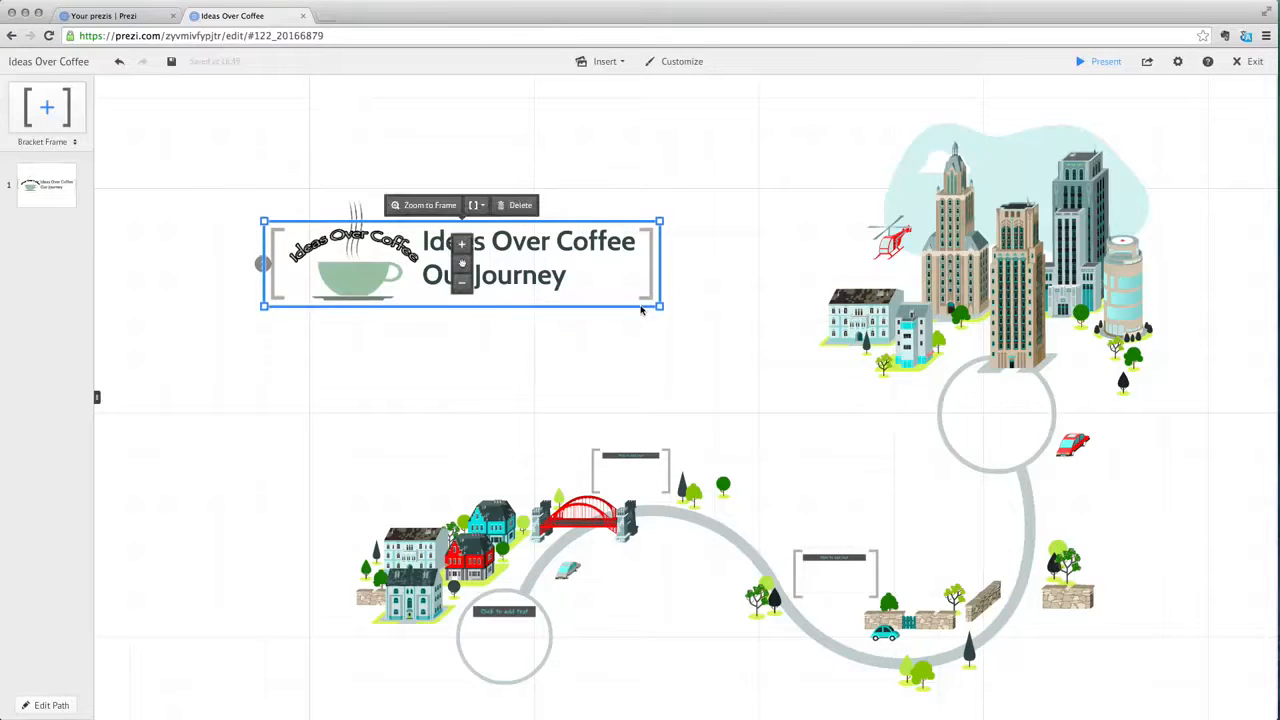
click(634, 335)
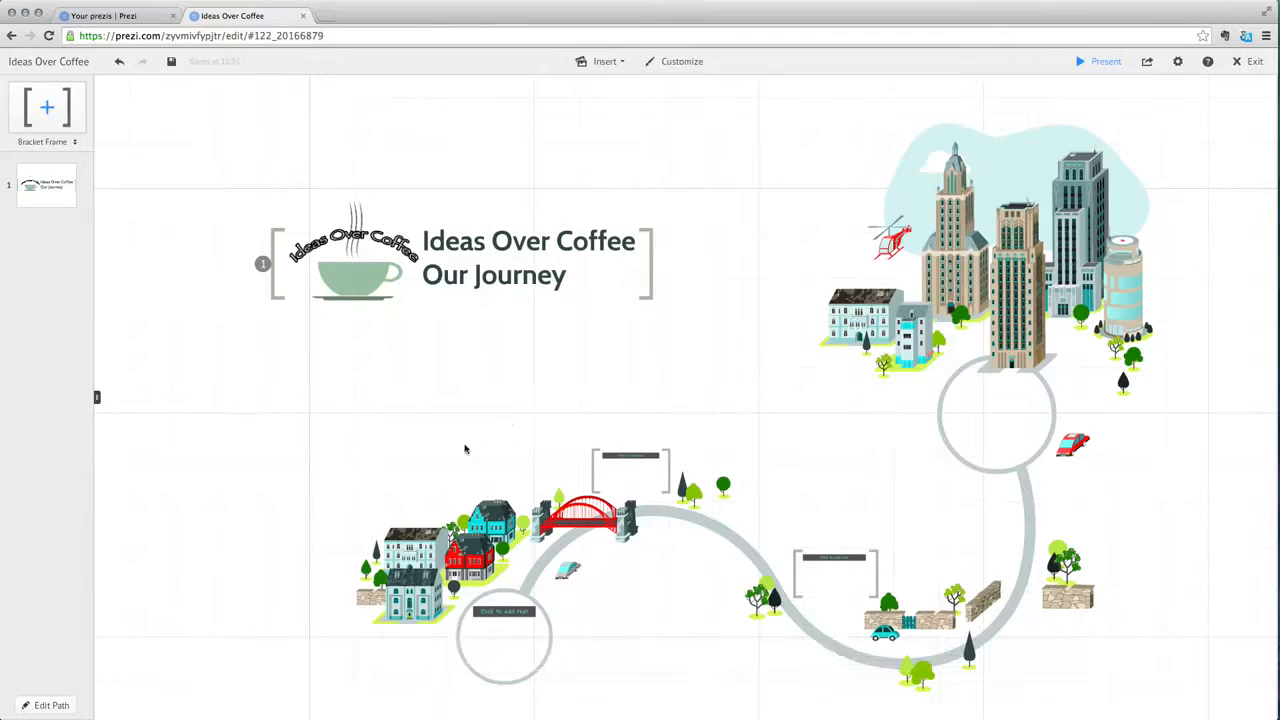
- Add the overview of the whole canvas to the presentation path as the second step
click(55, 705)
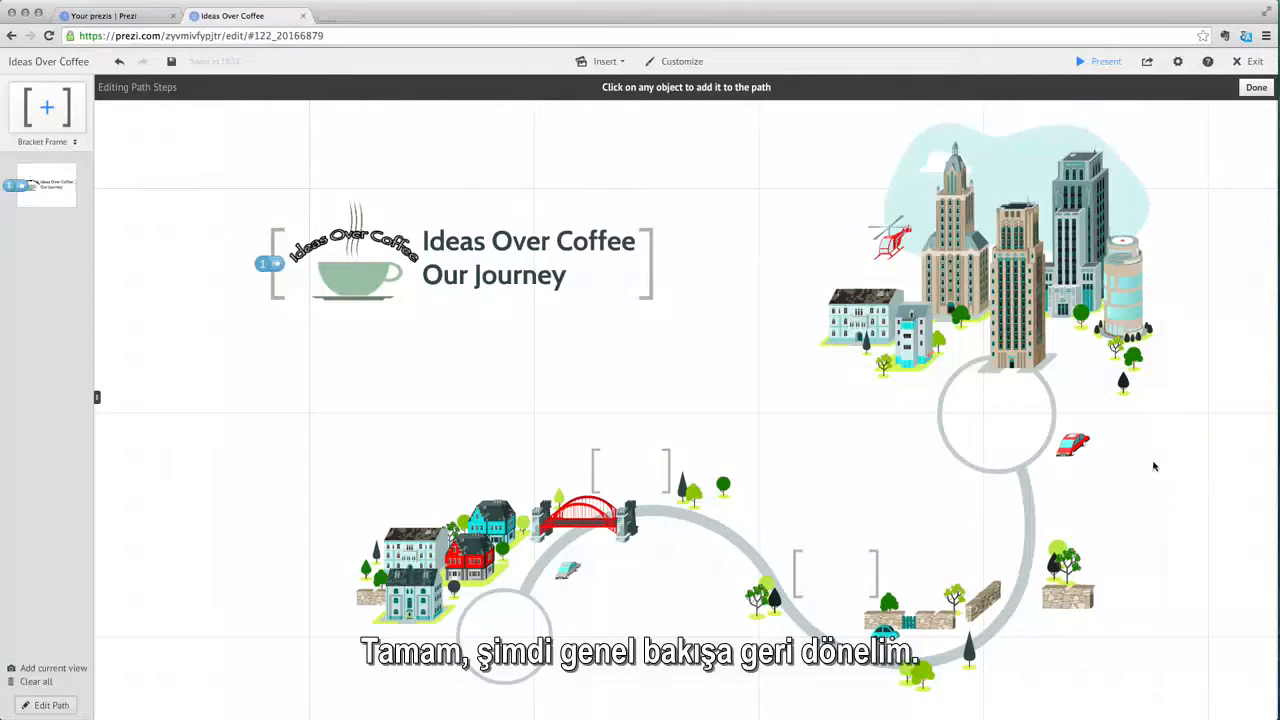
click(1253, 378)
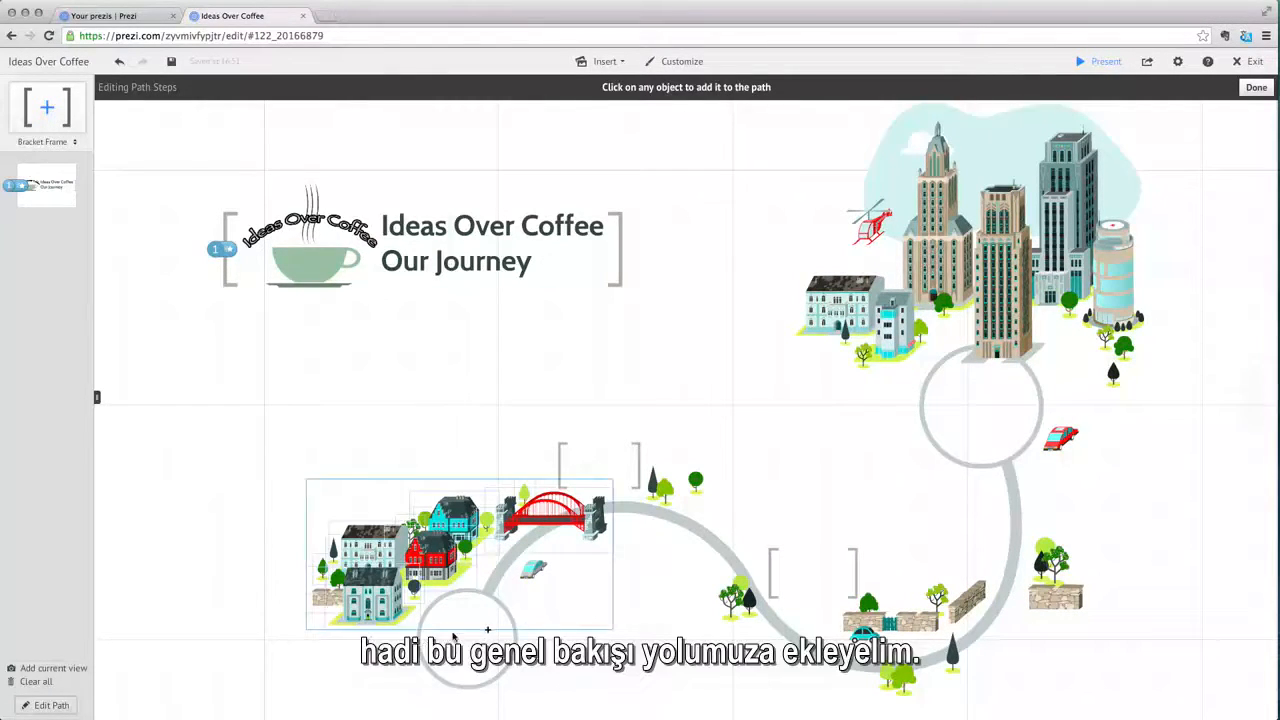
click(52, 668)
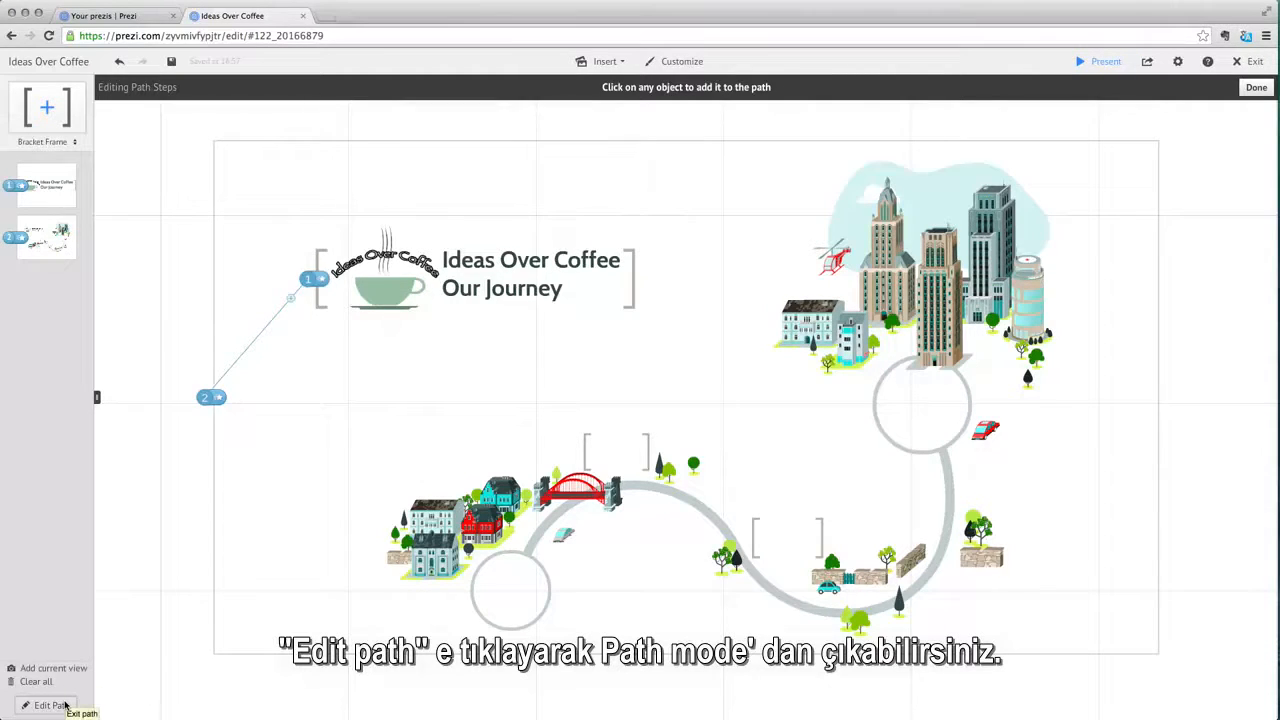
click(65, 706)
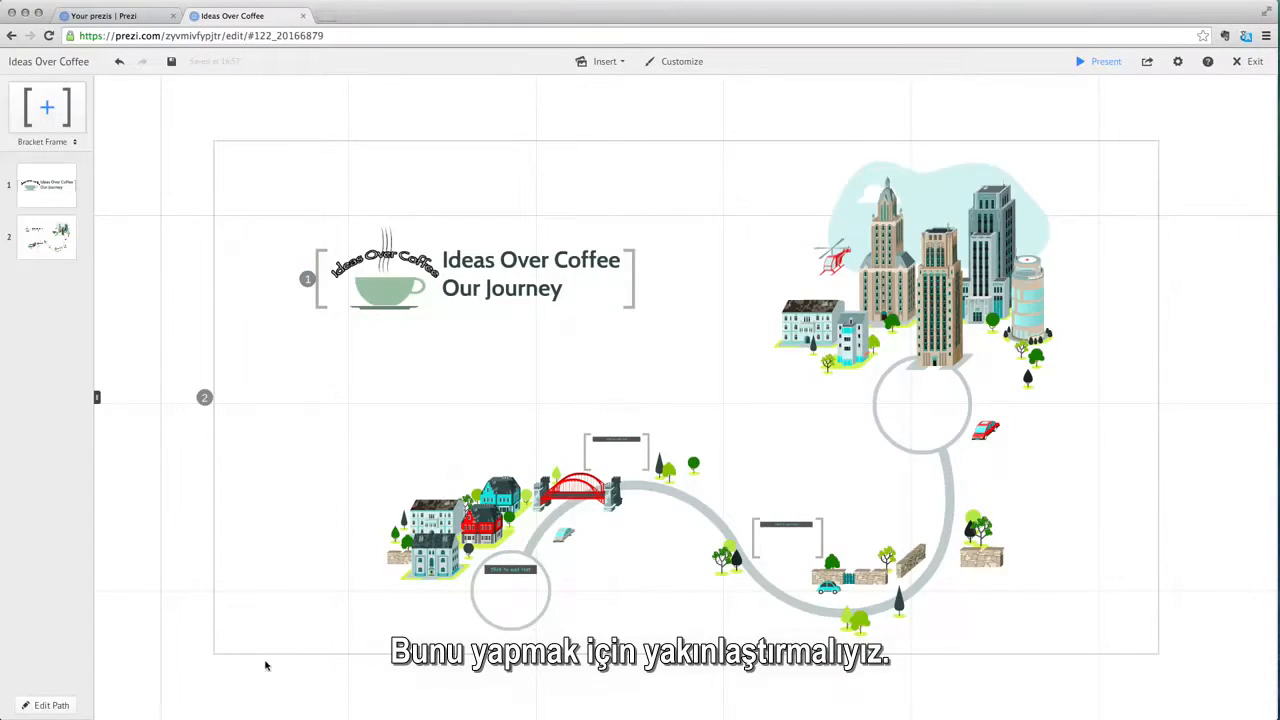
- Add the text "from our small town..." beneath the small-town houses and give it the Subtitle style
scroll(429, 593, up, 5)
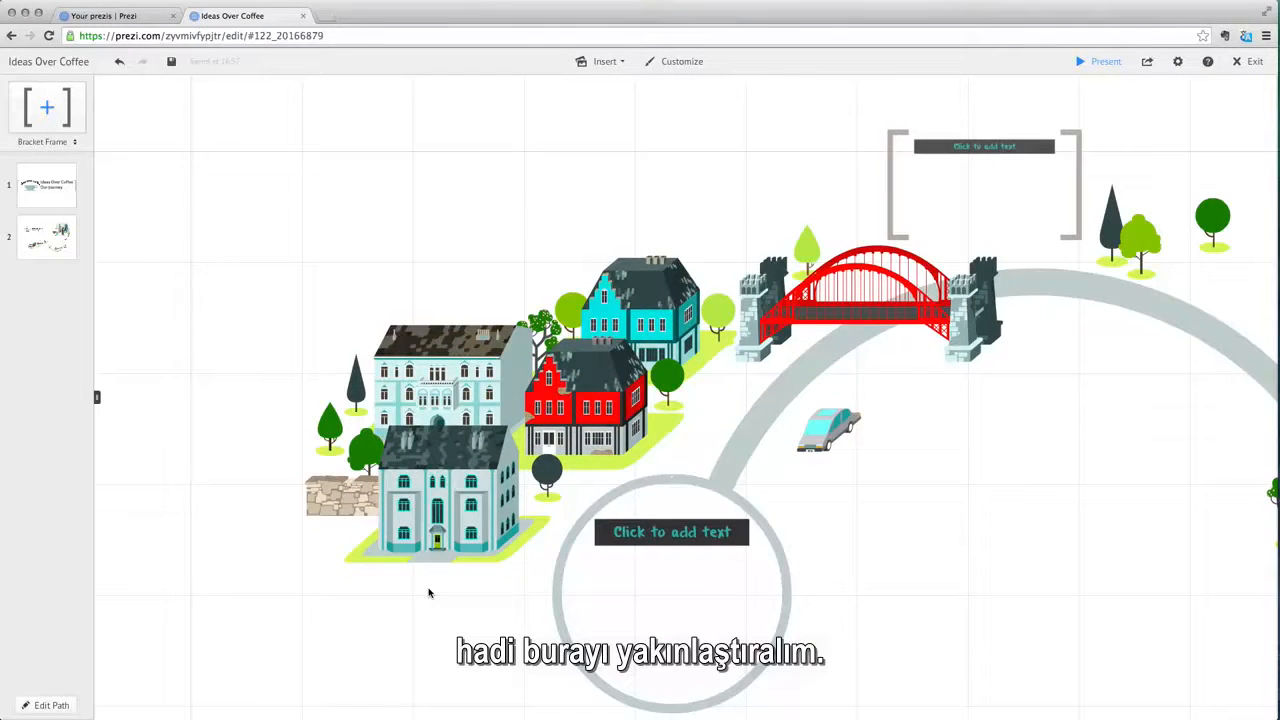
double_click(429, 593)
text(from our small town...)
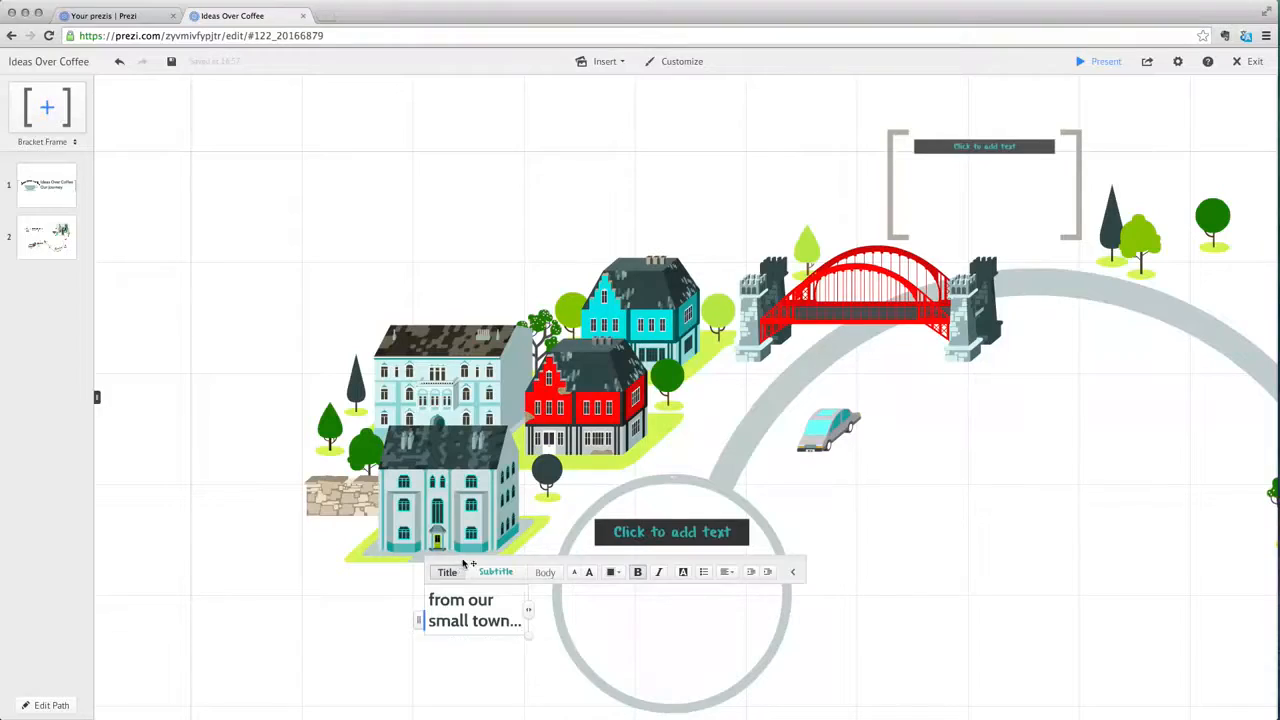
drag(460, 563, 447, 565)
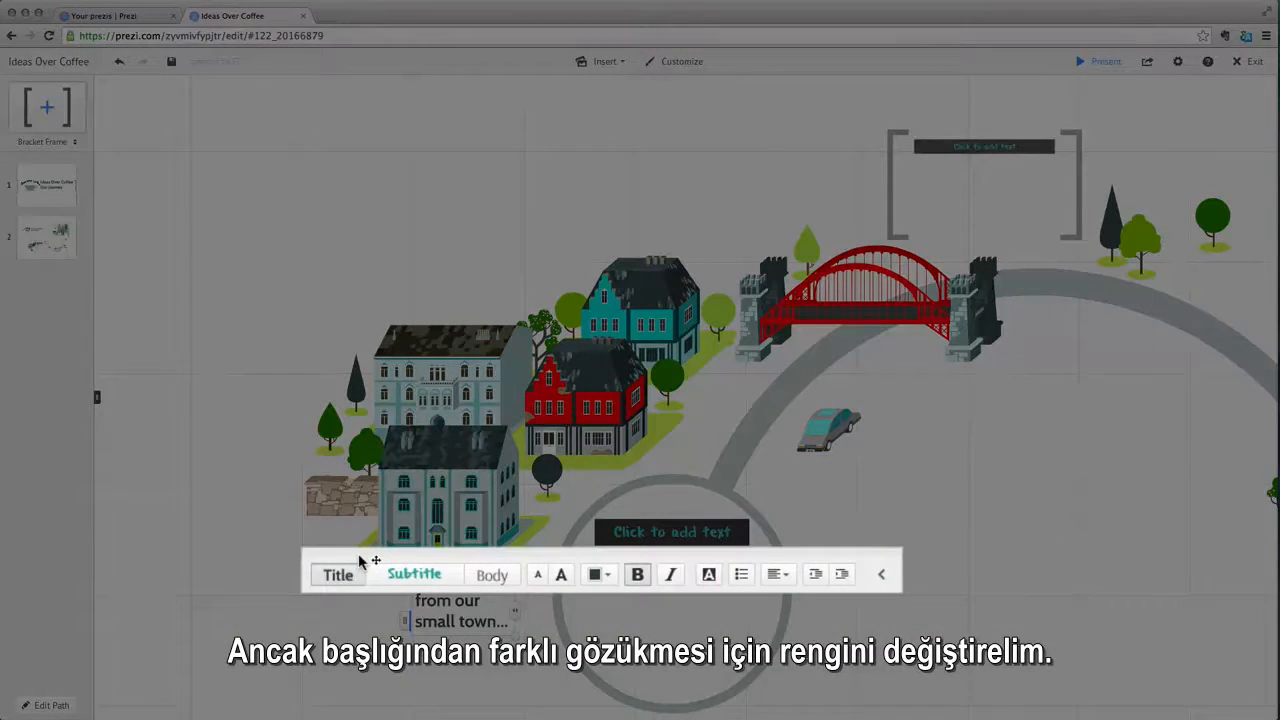
click(412, 575)
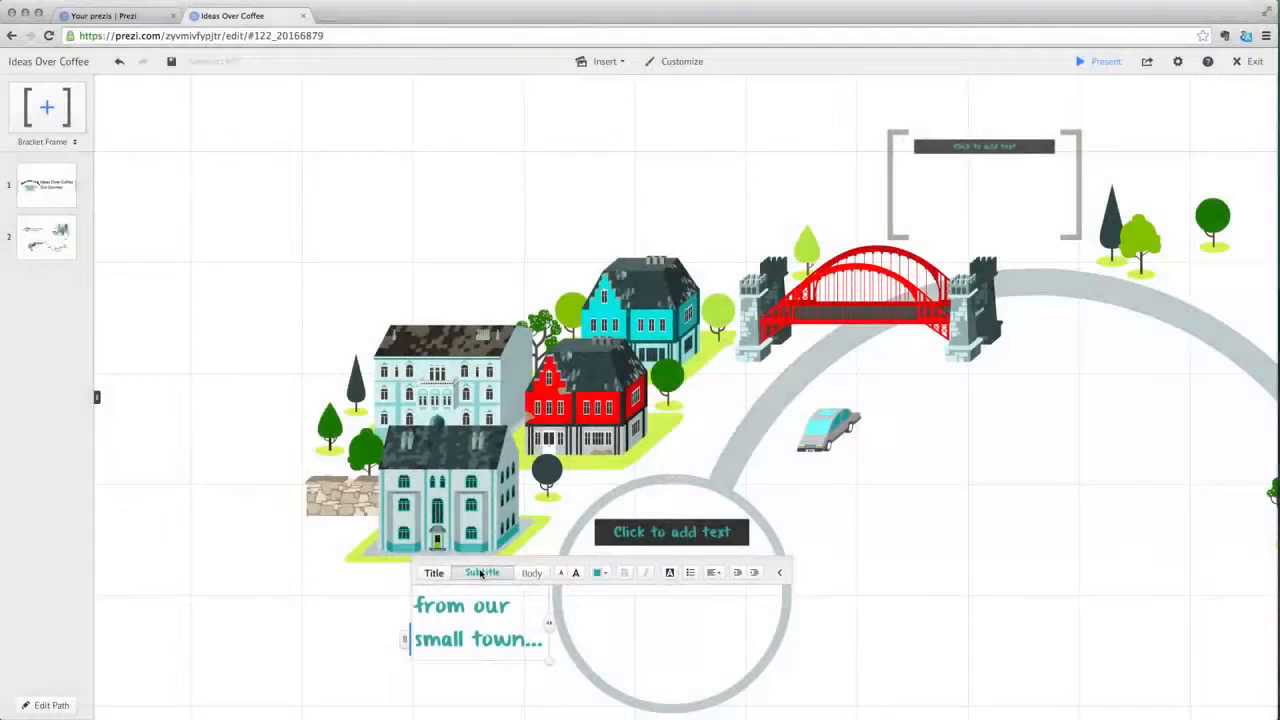
click(393, 582)
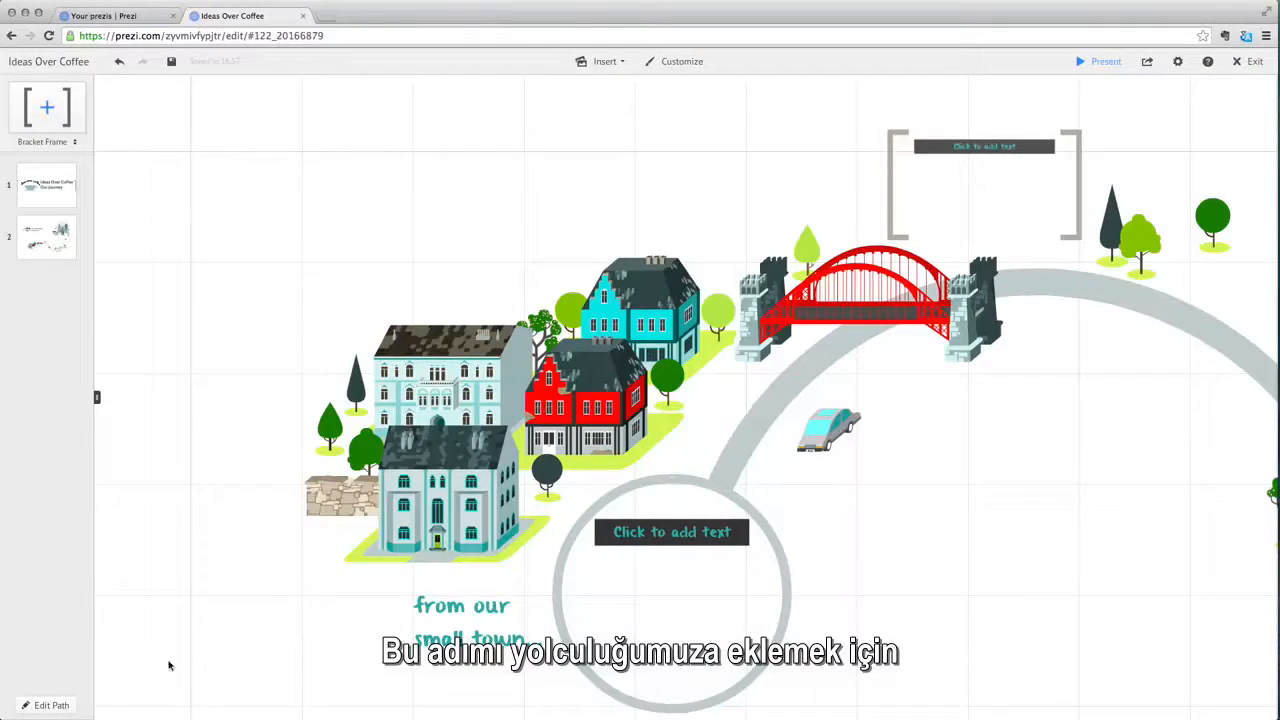
- Add the close-up view of the small town to the presentation path as the third step
click(55, 705)
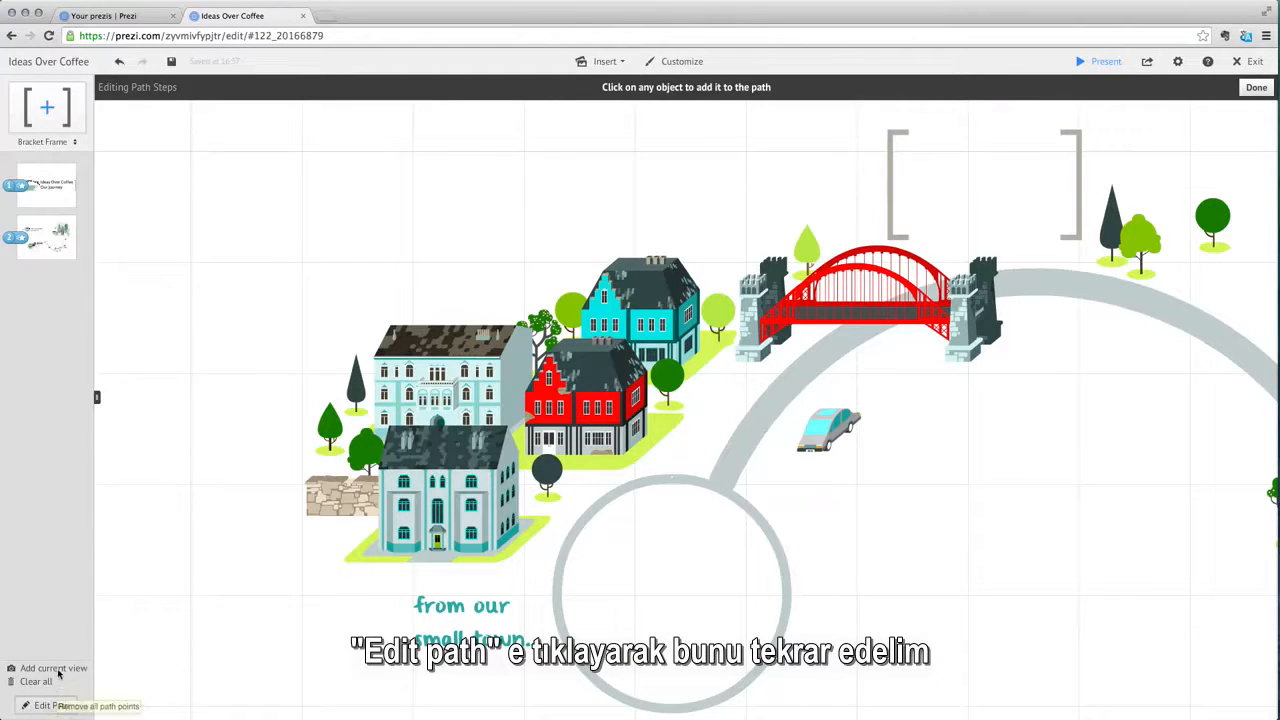
click(55, 668)
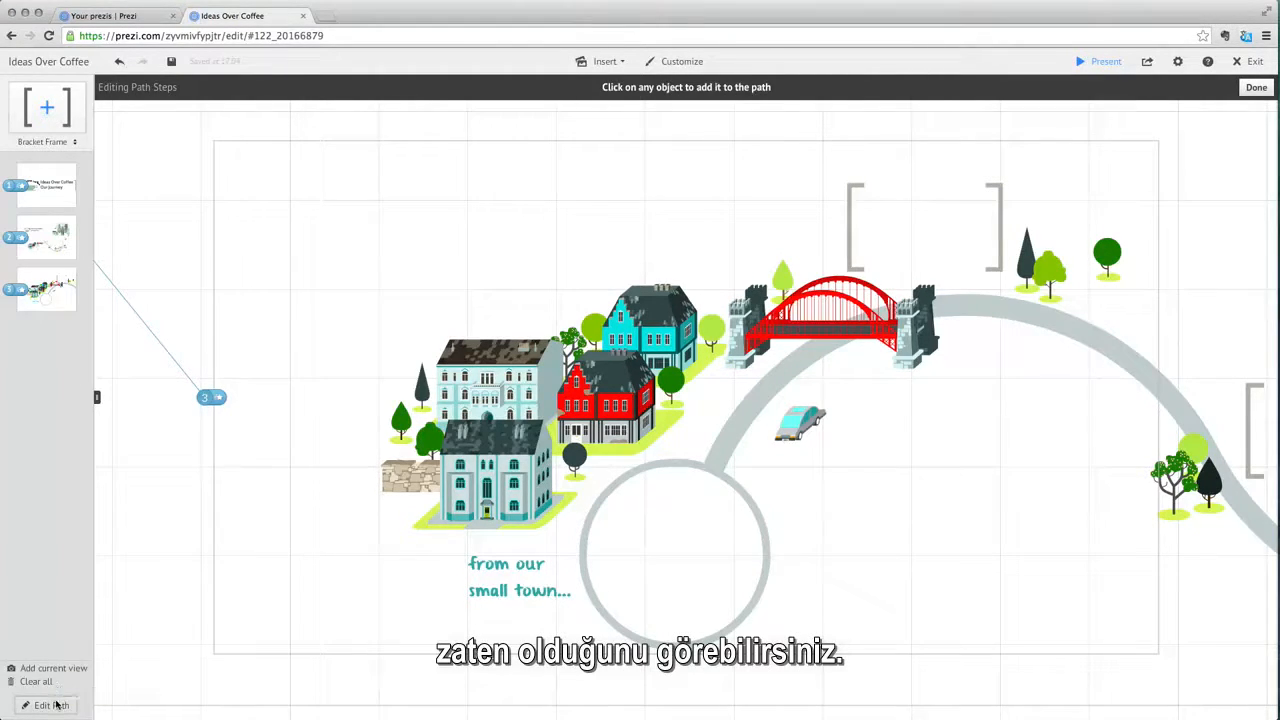
click(56, 704)
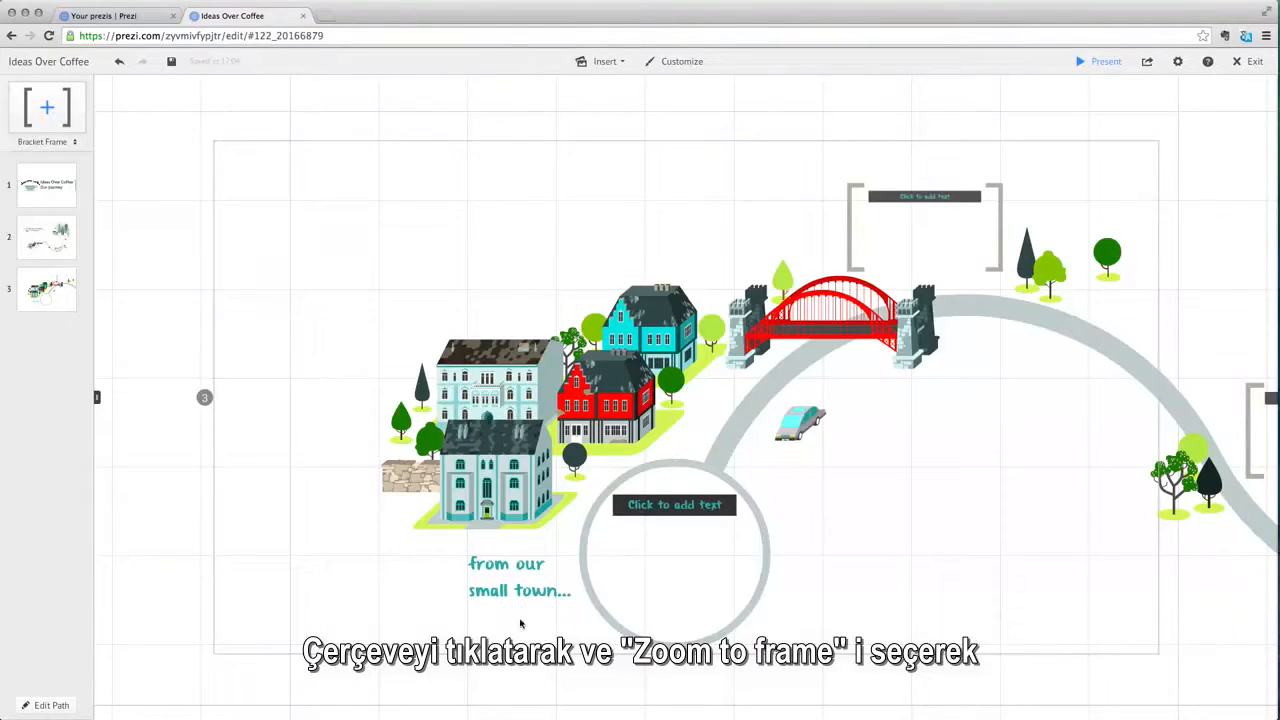
- Zoom to the circle frame beside the small town and fill its text placeholder with "Our first cafe"
click(592, 600)
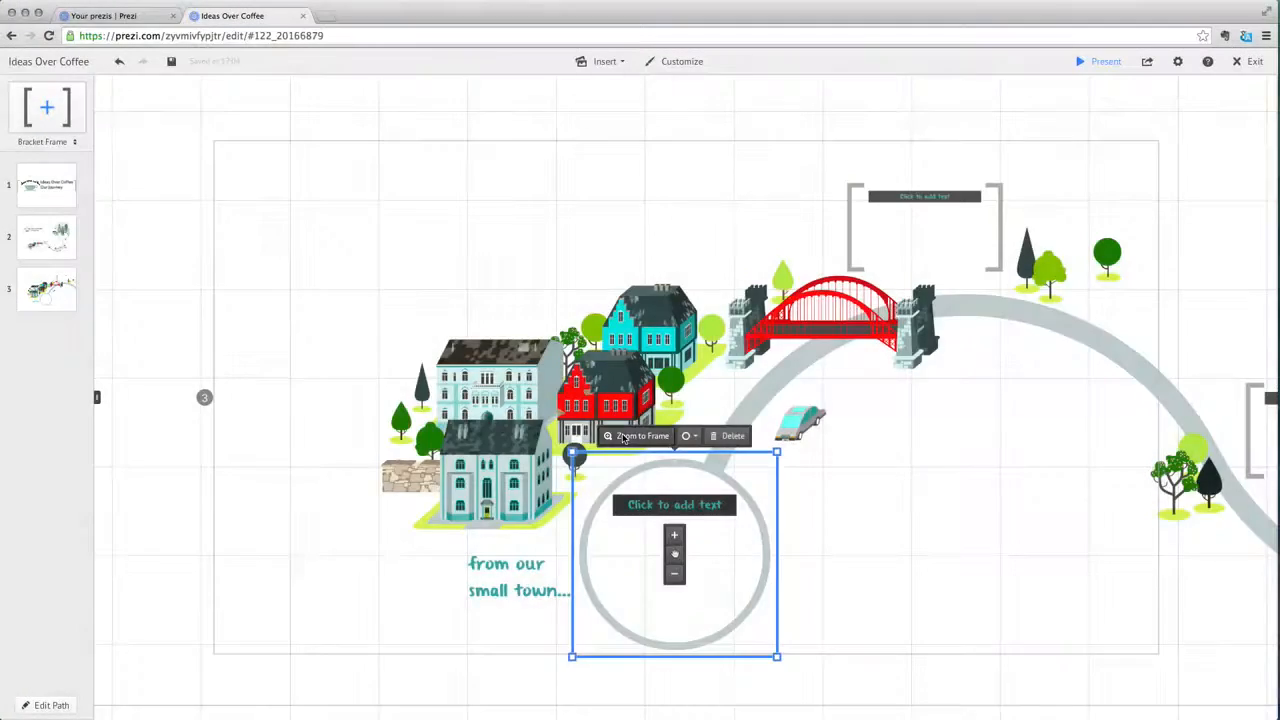
click(623, 438)
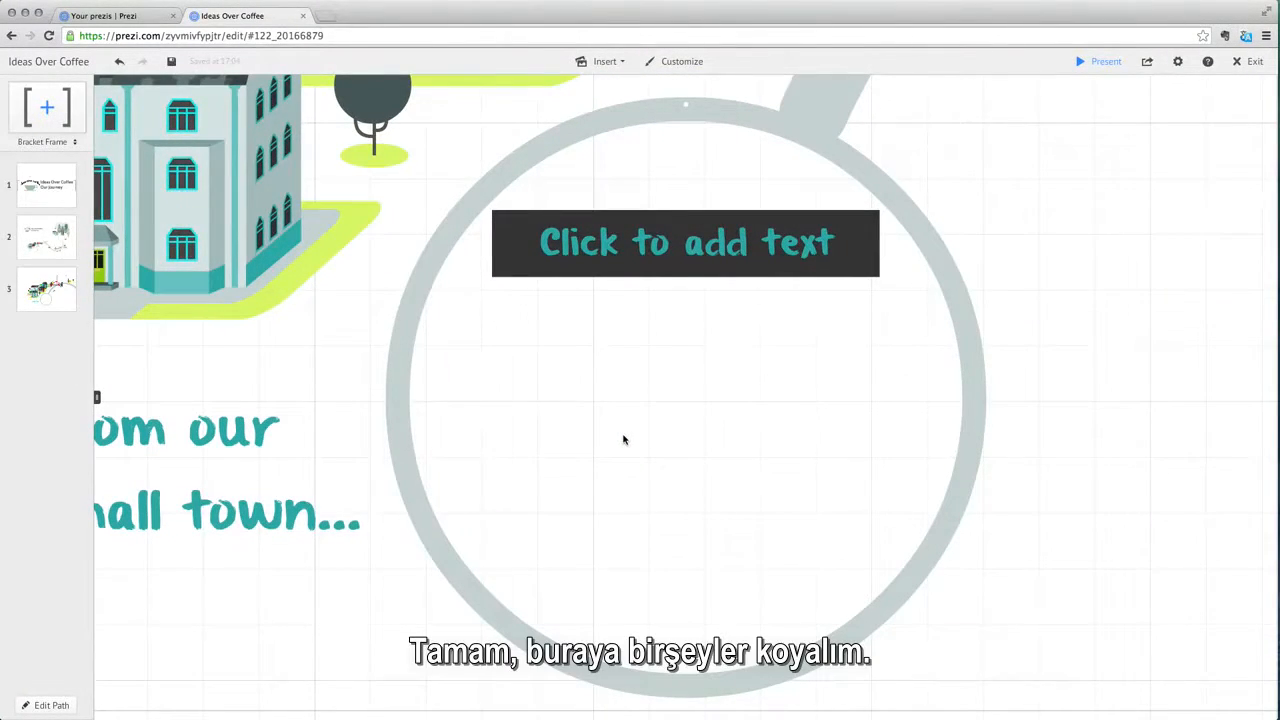
click(686, 249)
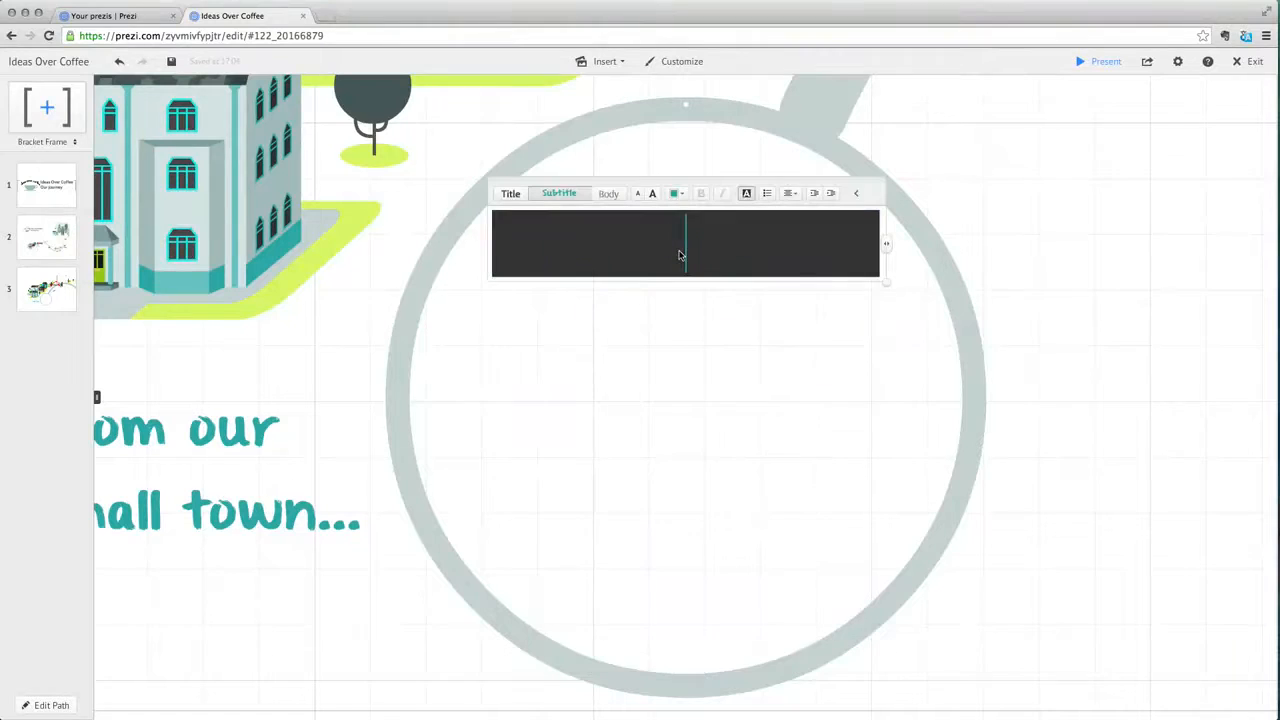
text(Our first cafe)
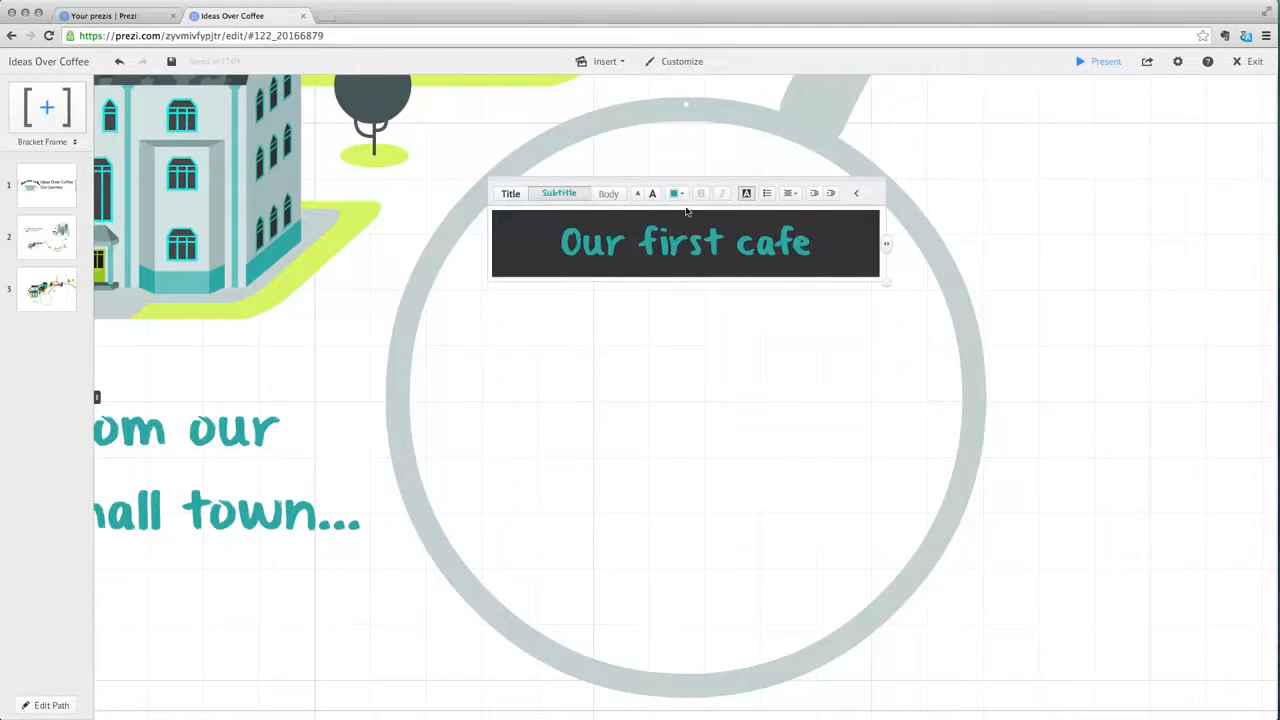
- Insert the image files 1_espresso and 2_shop_interior, then enlarge and arrange them beneath the "Our first cafe" caption, tilting the espresso photo
click(689, 163)
click(612, 62)
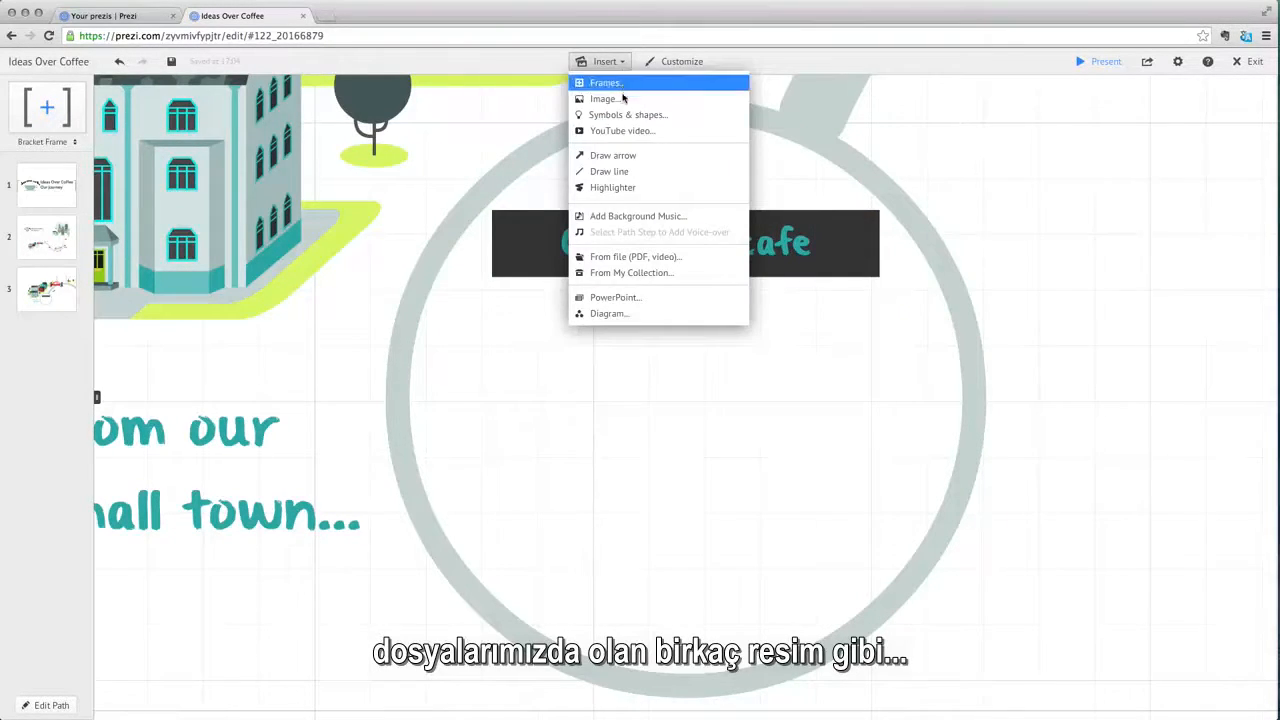
click(622, 98)
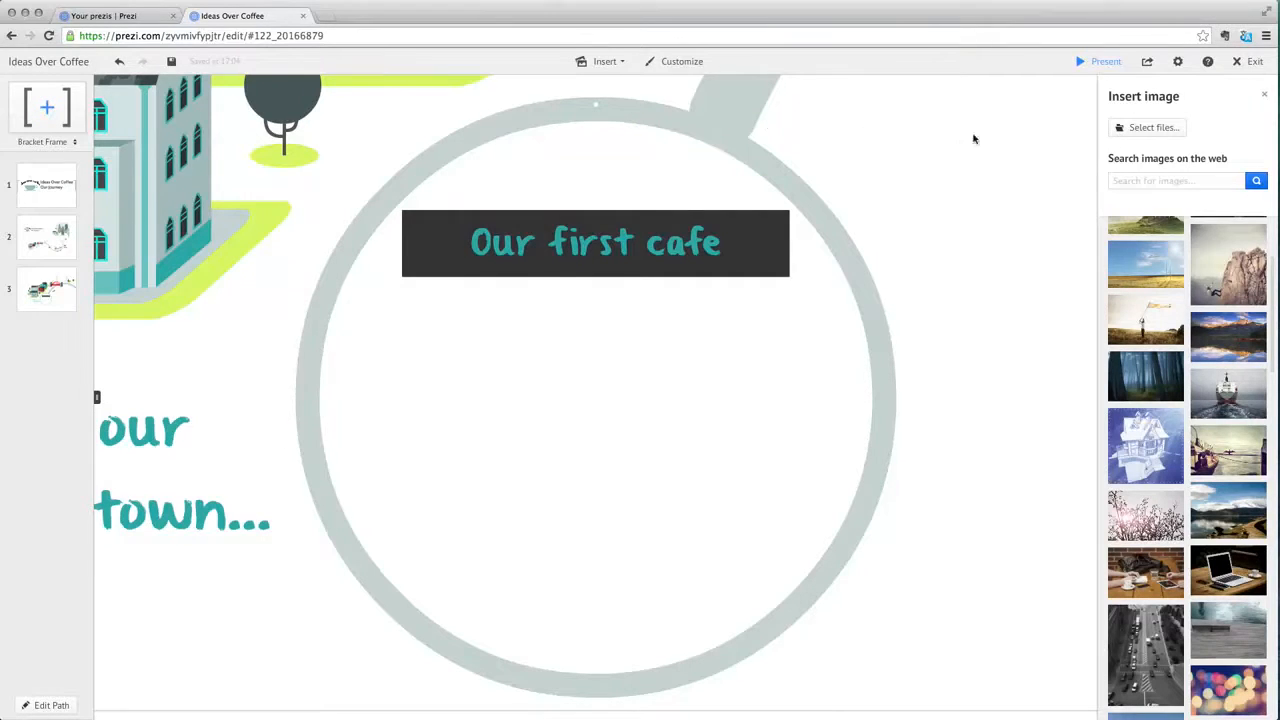
click(1117, 128)
click(937, 347)
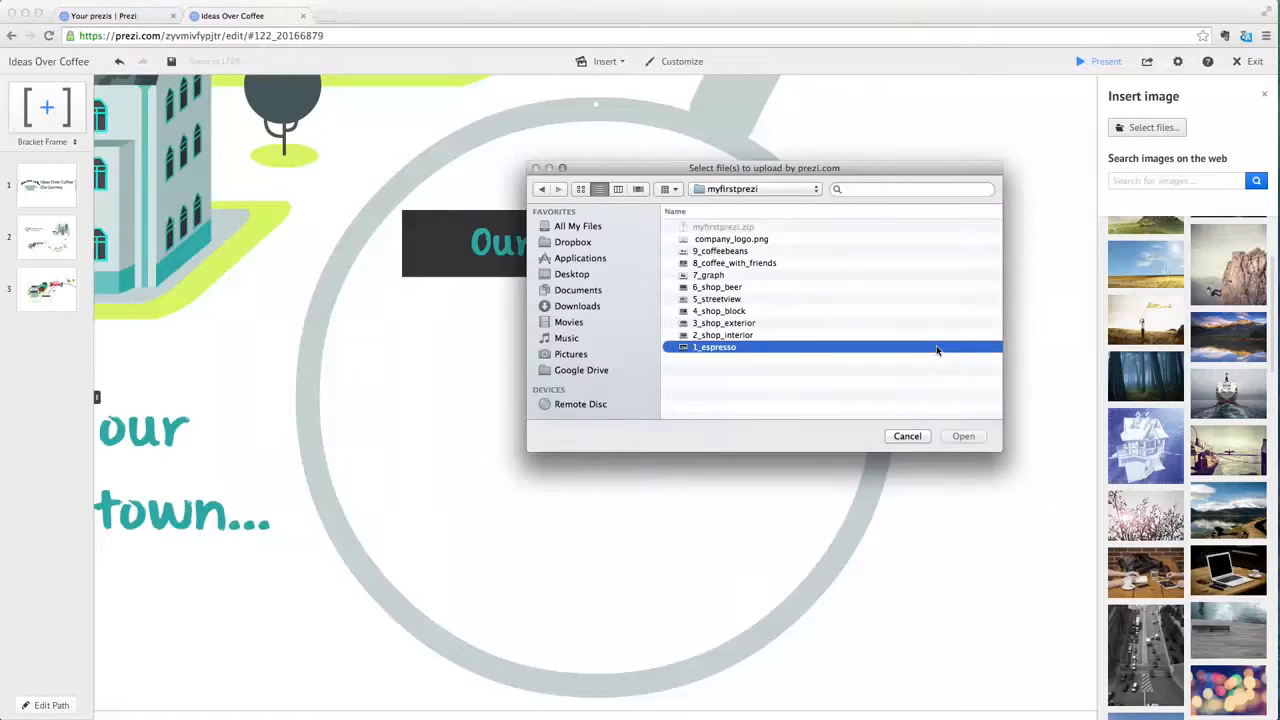
shift+click(935, 336)
click(963, 436)
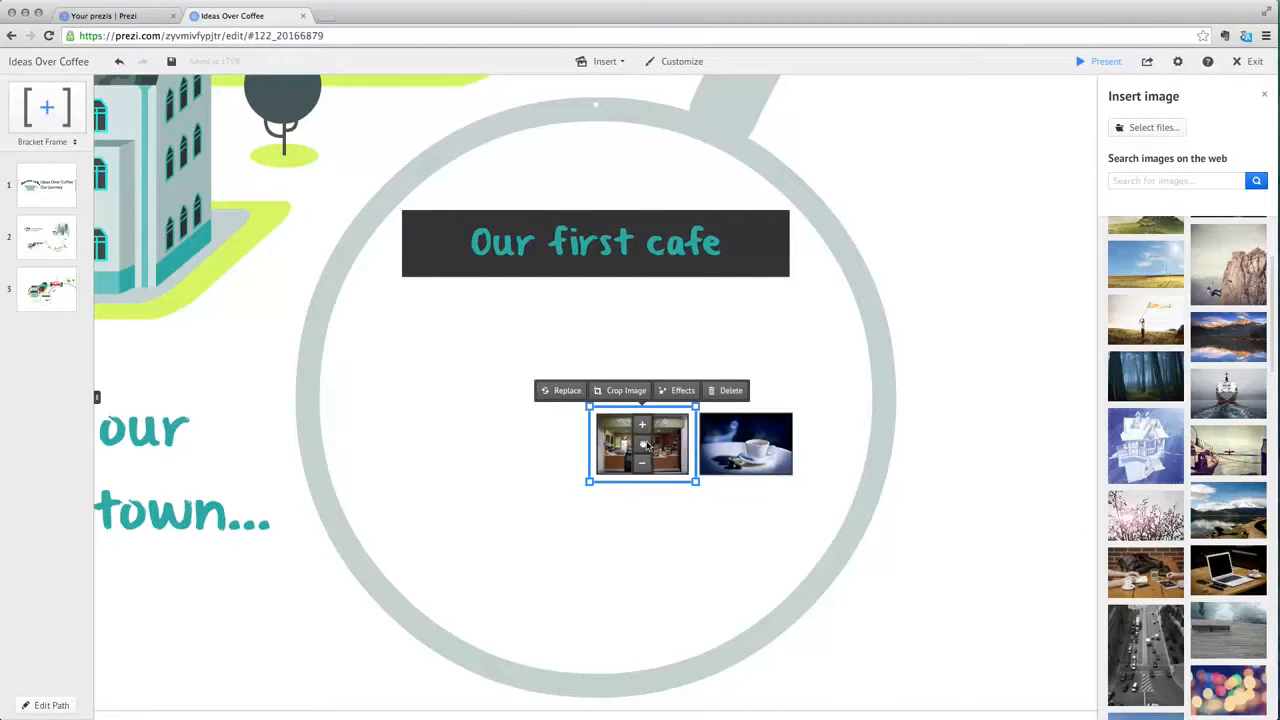
drag(642, 444, 491, 383)
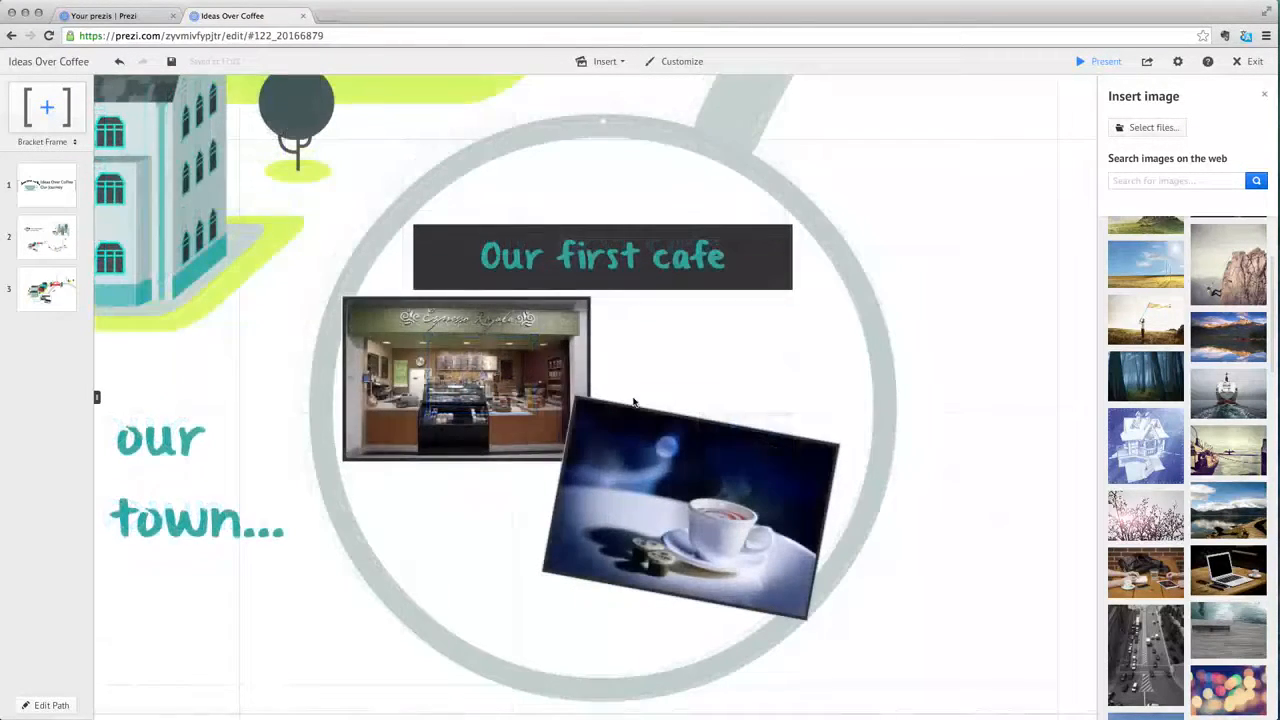
- Add a bulleted list "1 machine", "3 baristas", "0 days off" beside the shop photo and the text "450 cups a week!" beneath the espresso photo
click(618, 308)
text(1 machine)
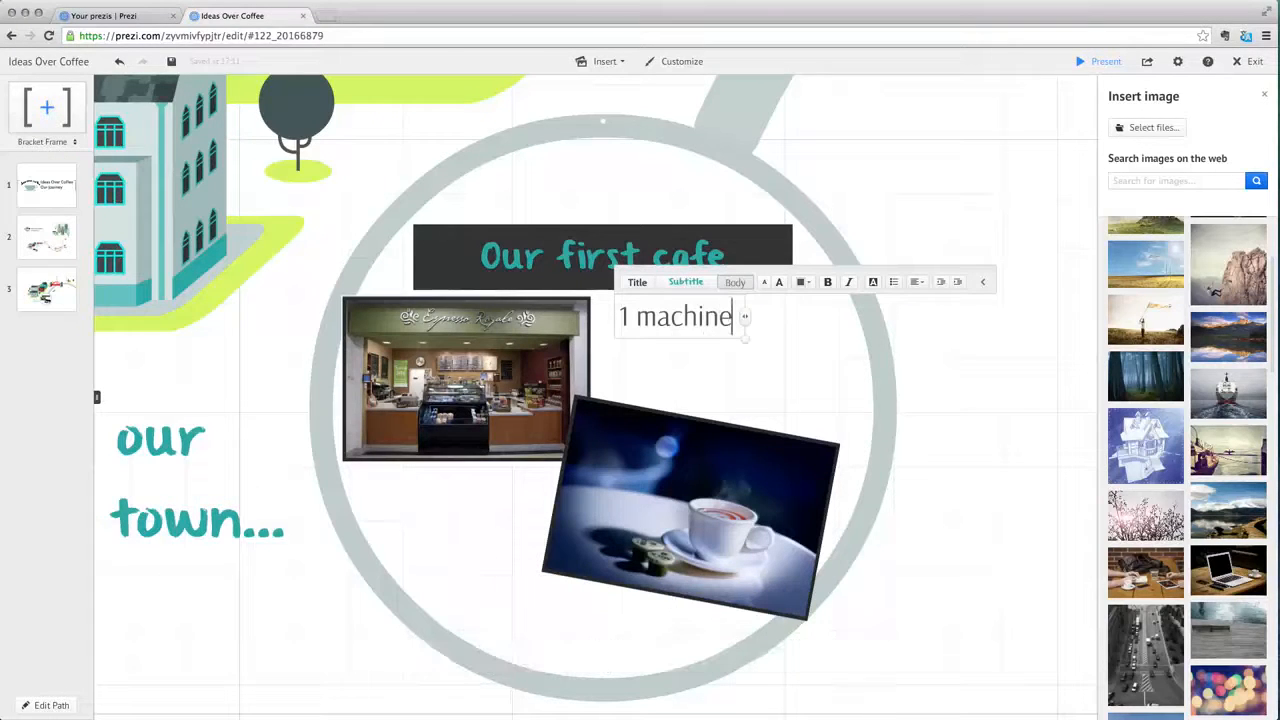
key(Return)
text(3 baristas)
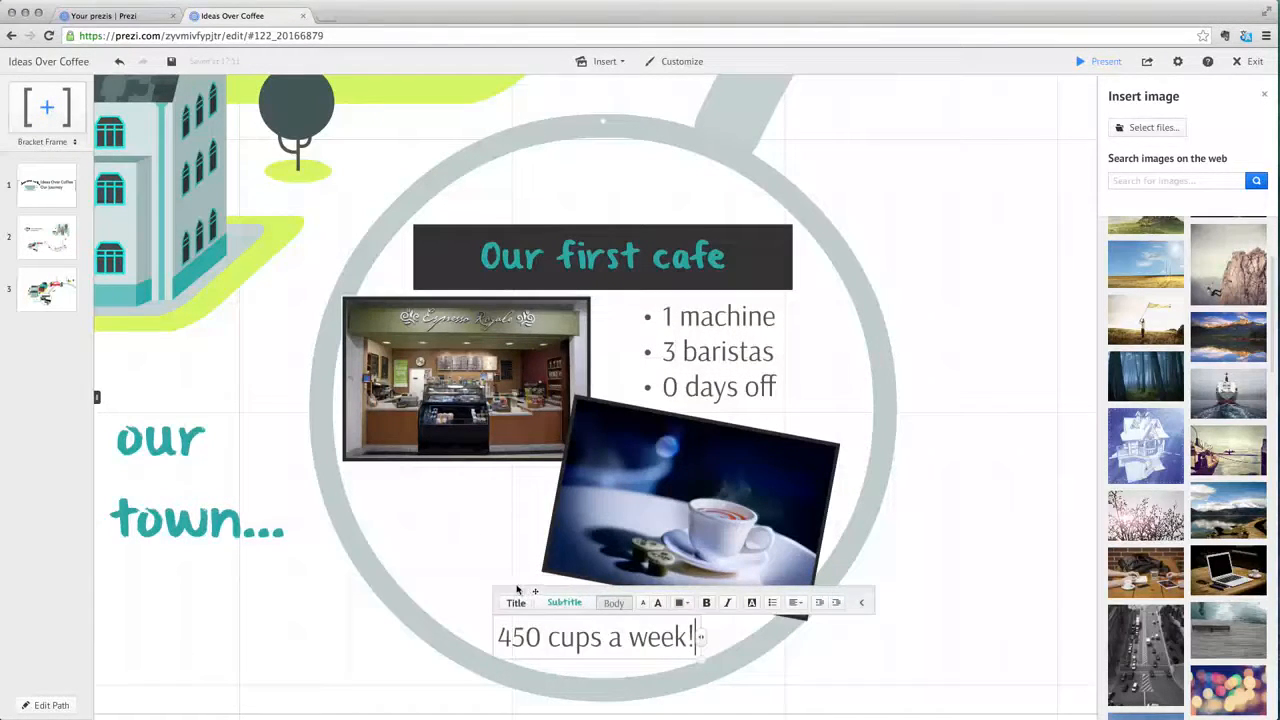
click(474, 563)
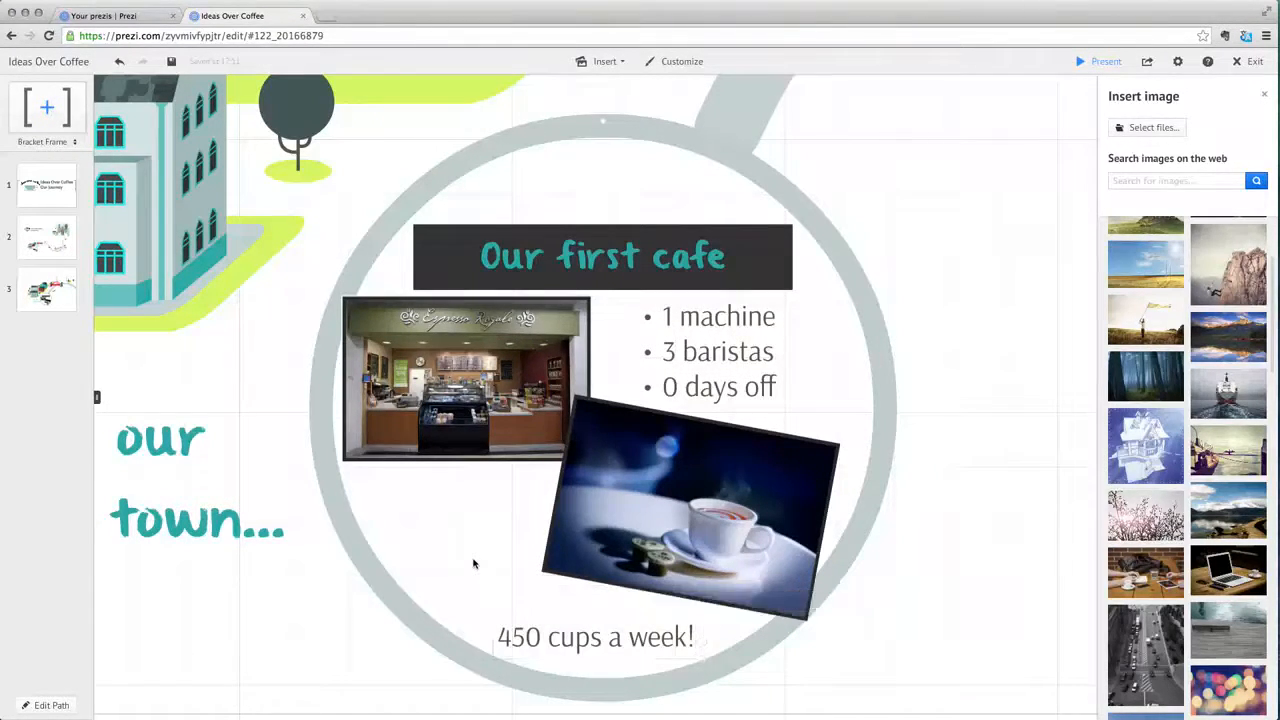
- Add the "Our first cafe" circle frame to the presentation path as the fourth step
right_click(326, 469)
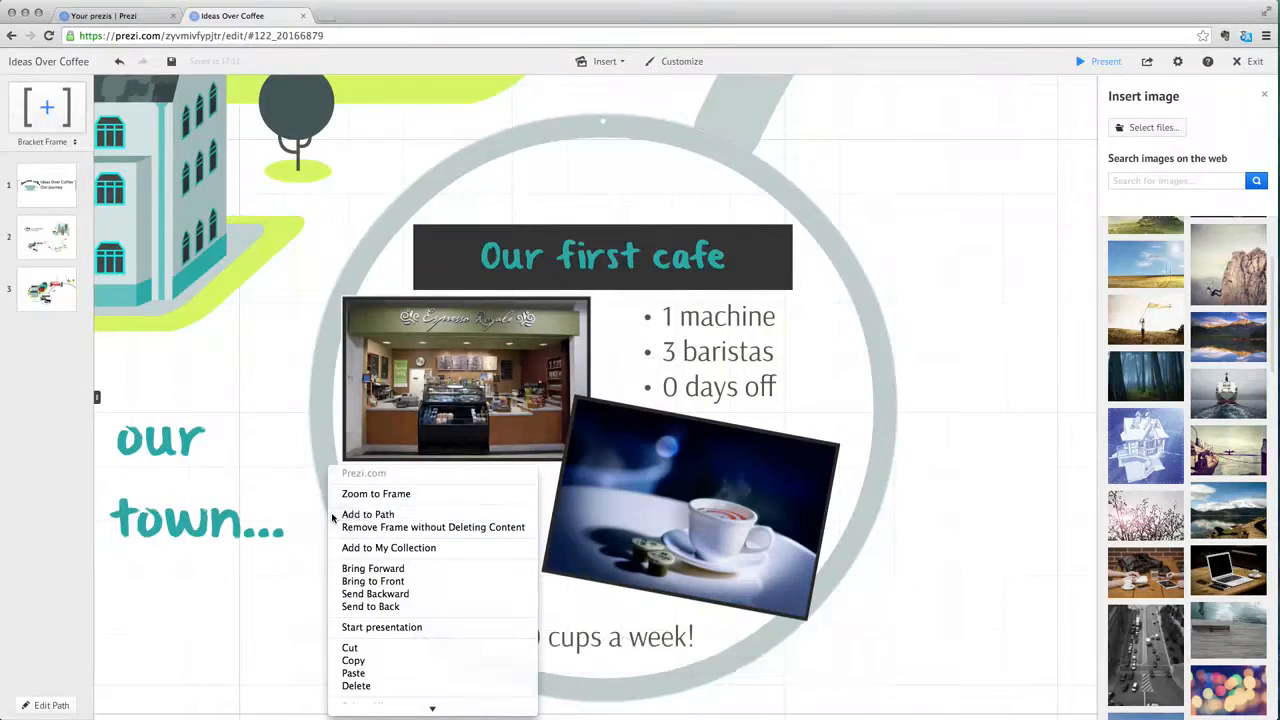
click(331, 514)
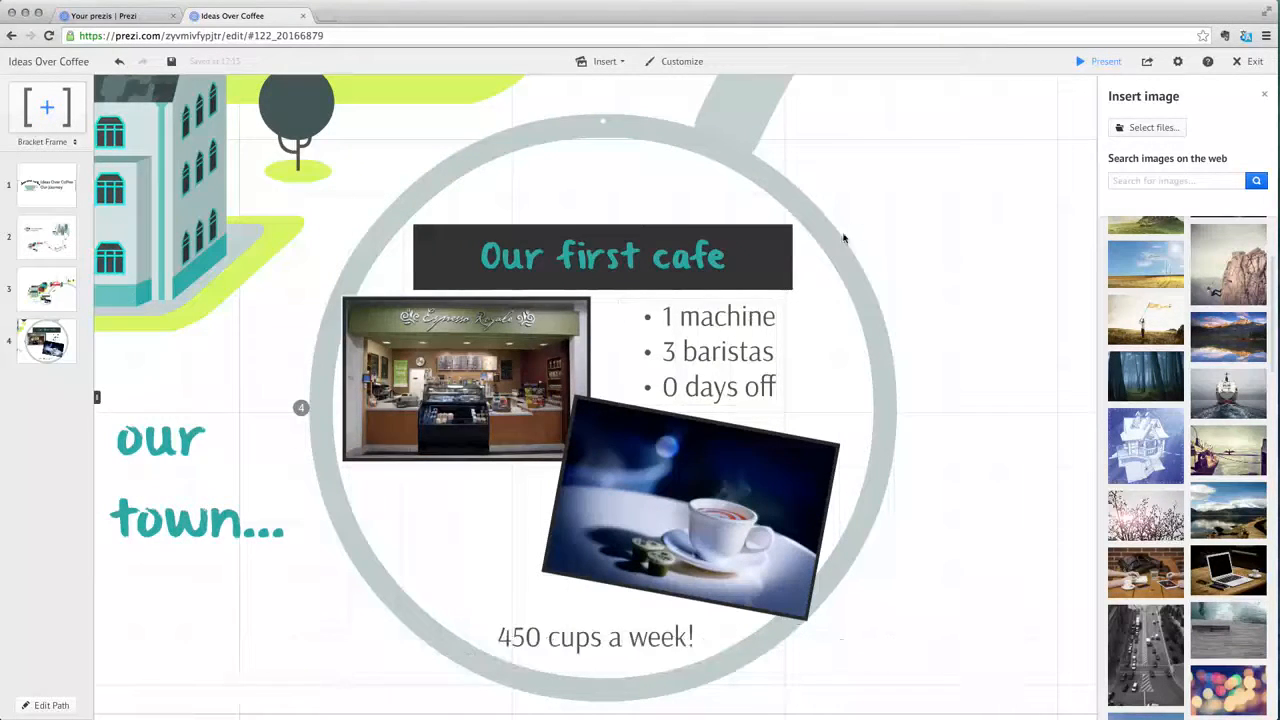
- Start presenting from the title view and advance to the overview to check the path
click(1100, 61)
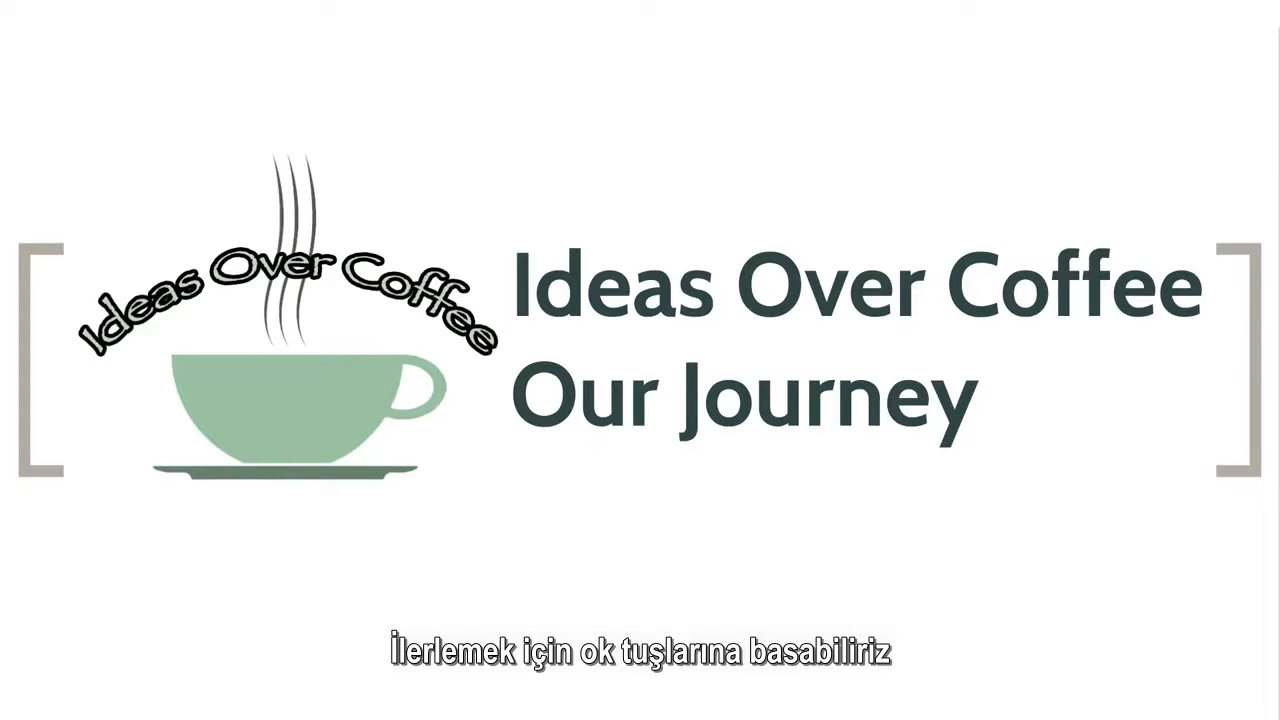
key(Right)
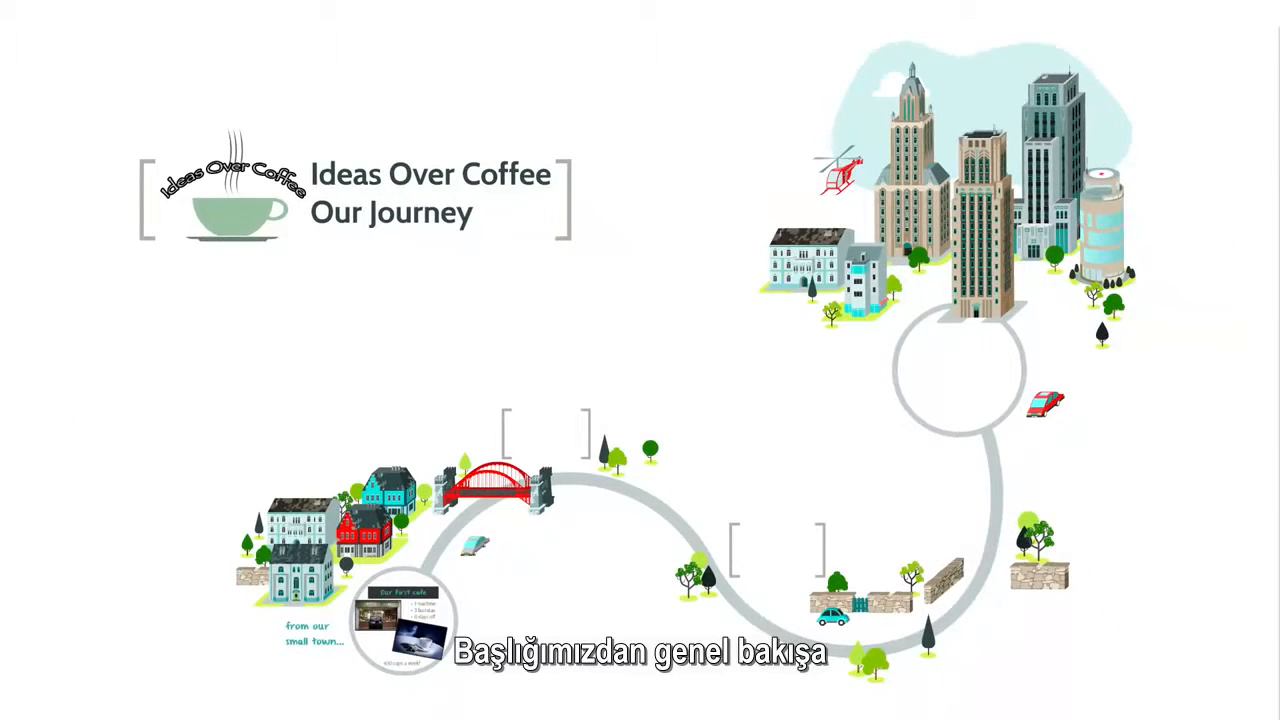